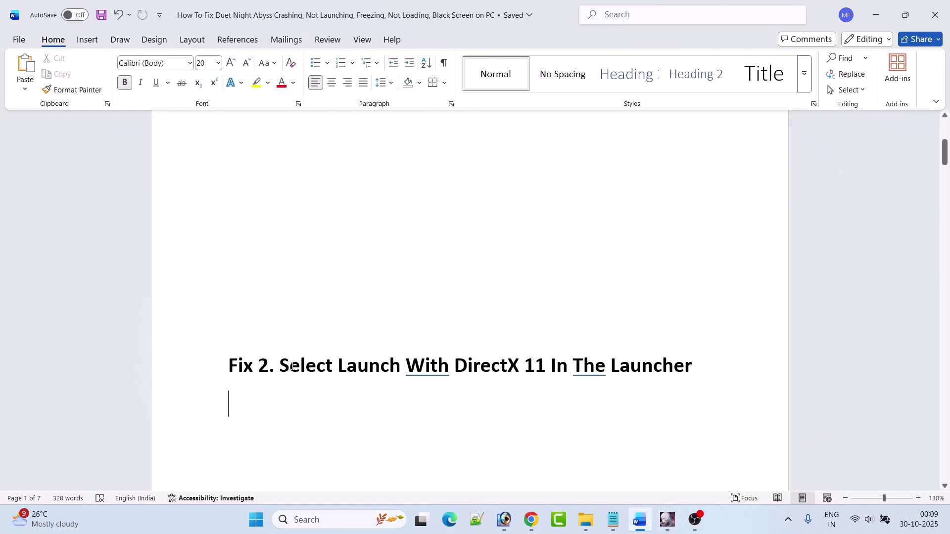
- Review Fix 2 through Fix 4 in the troubleshooting document, covering DirectX 11 launch, WiFi router restart and running as administrator
left_click_drag(285, 366, 692, 366)
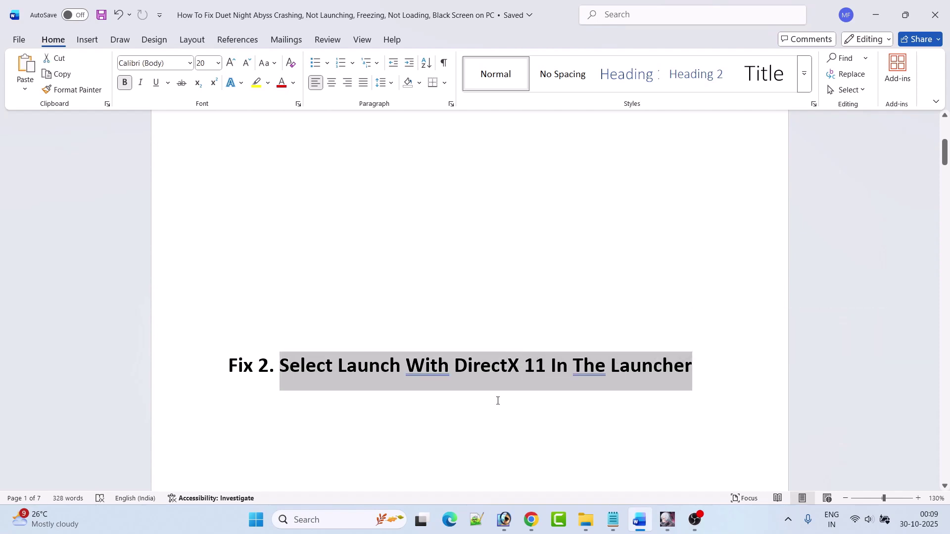
left_click(480, 403)
scroll(480, 403, "down", 5)
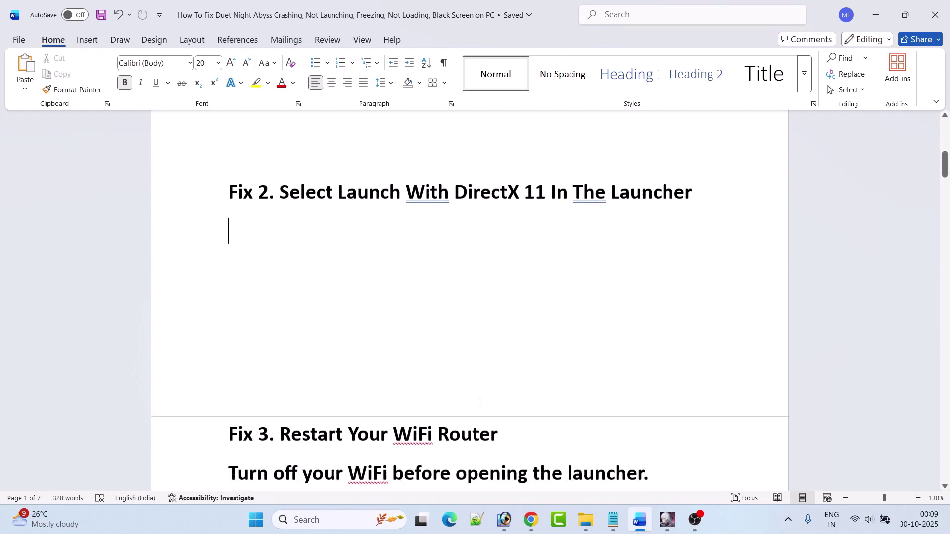
scroll(481, 403, "down", 1)
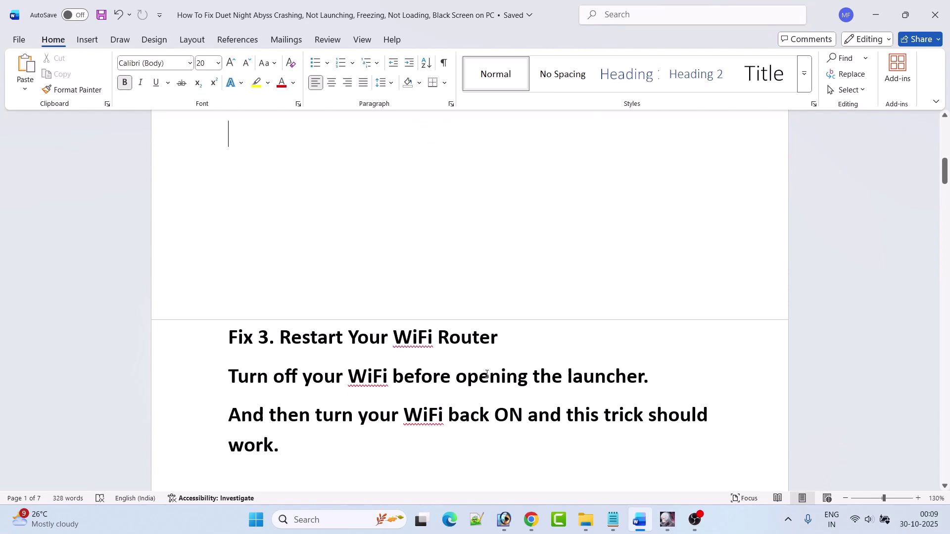
scroll(487, 375, "down", 1)
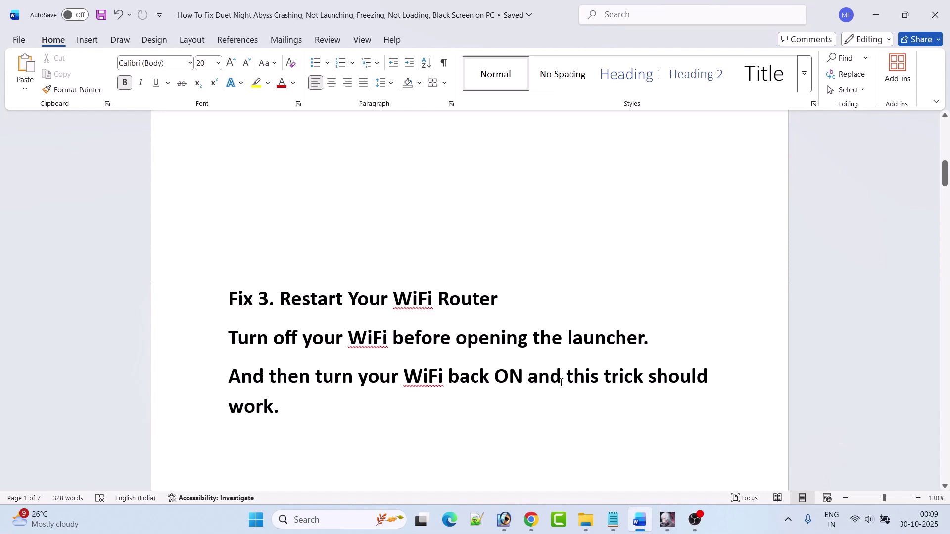
left_click_drag(288, 401, 226, 307)
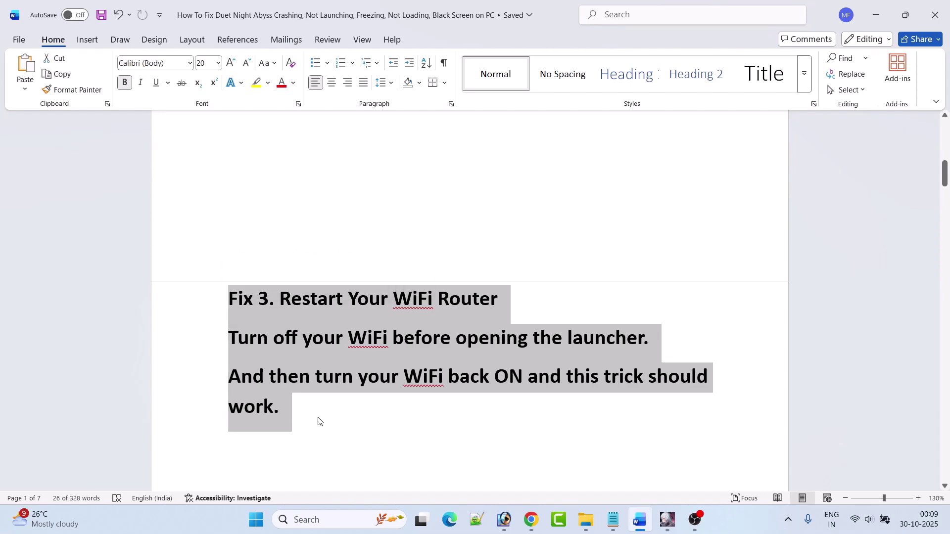
left_click_drag(317, 420, 232, 313)
scroll(363, 430, "down", 3)
scroll(364, 430, "down", 4)
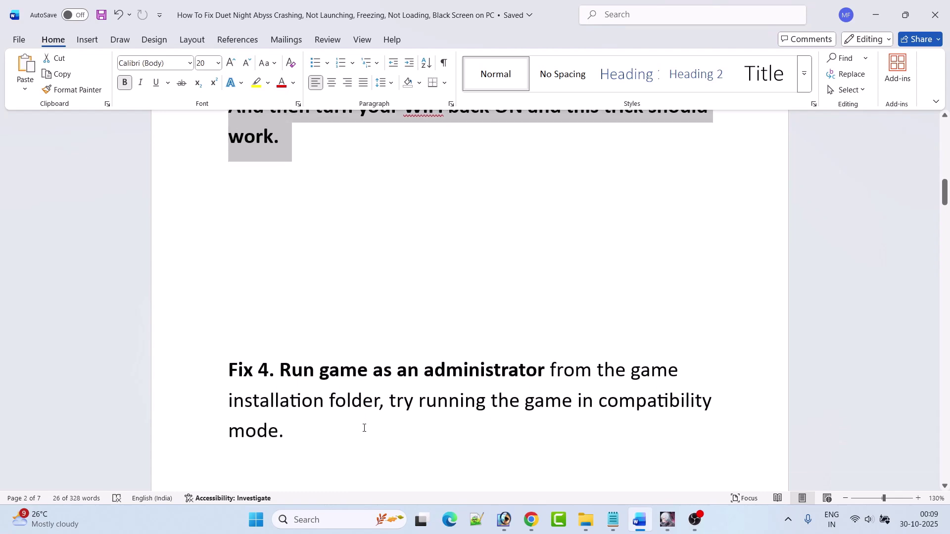
scroll(365, 417, "down", 2)
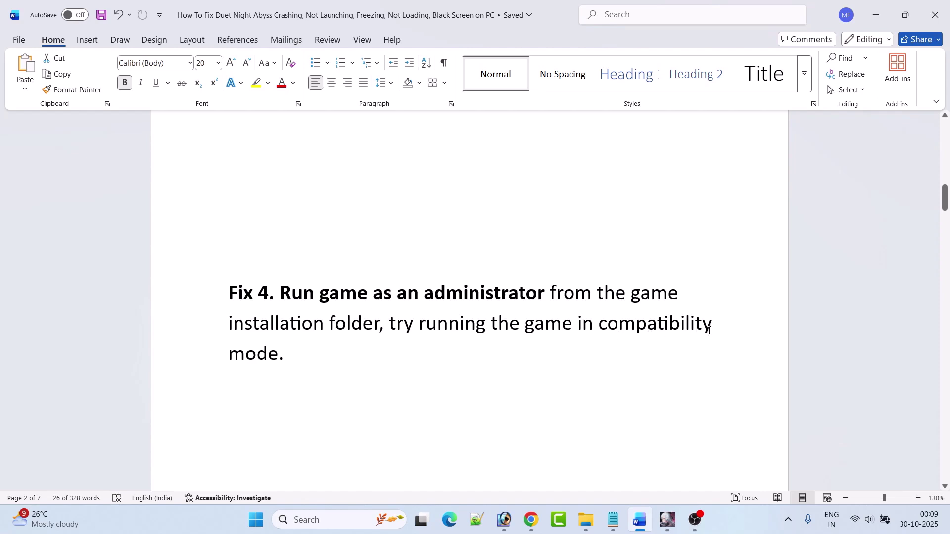
left_click_drag(317, 295, 504, 295)
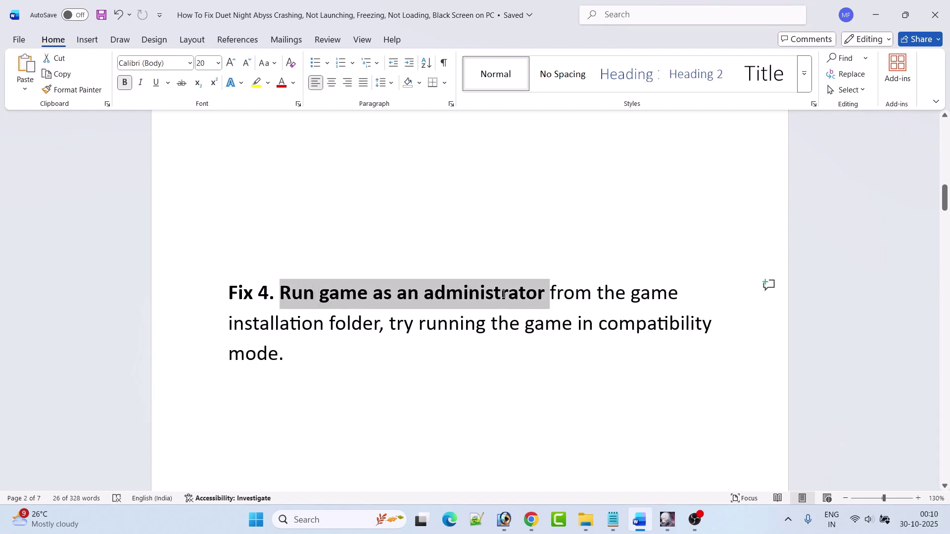
left_click(440, 365)
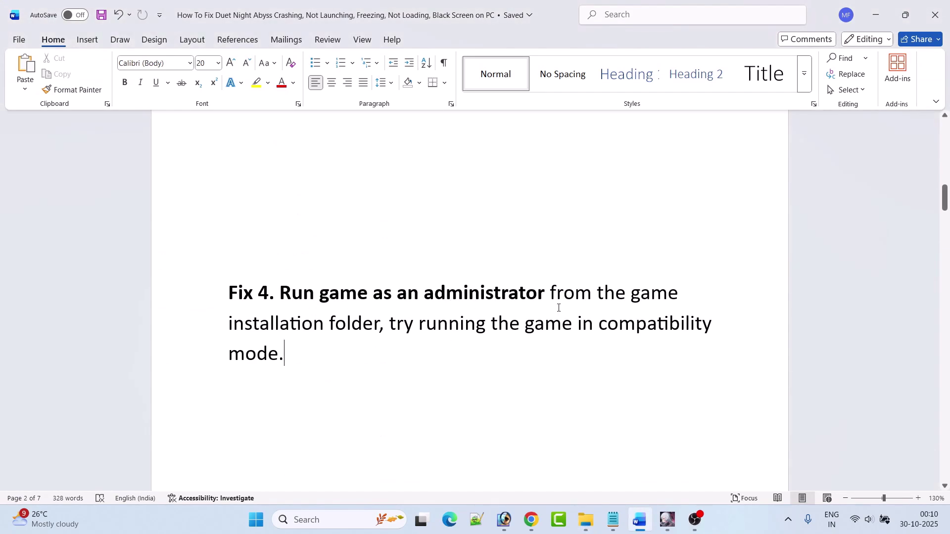
- Switch to File Explorer and open the DNA Game folder inside Program Files (x86)\Duet Night Abyss on drive C
left_click(586, 520)
double_click(184, 113)
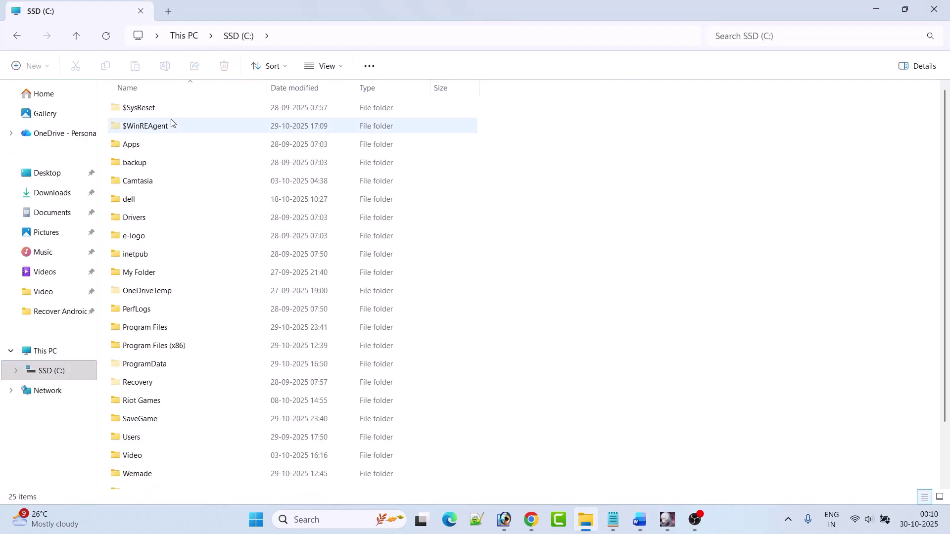
double_click(176, 346)
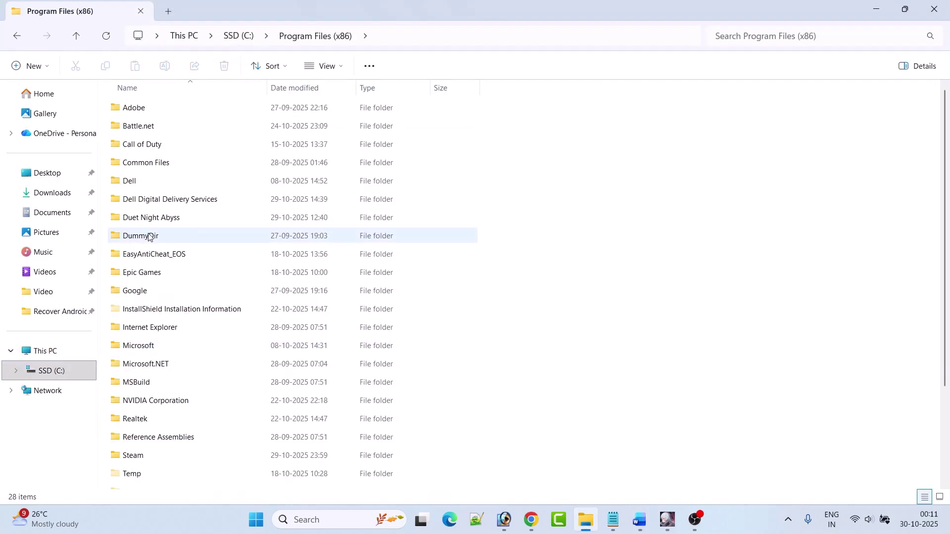
double_click(172, 220)
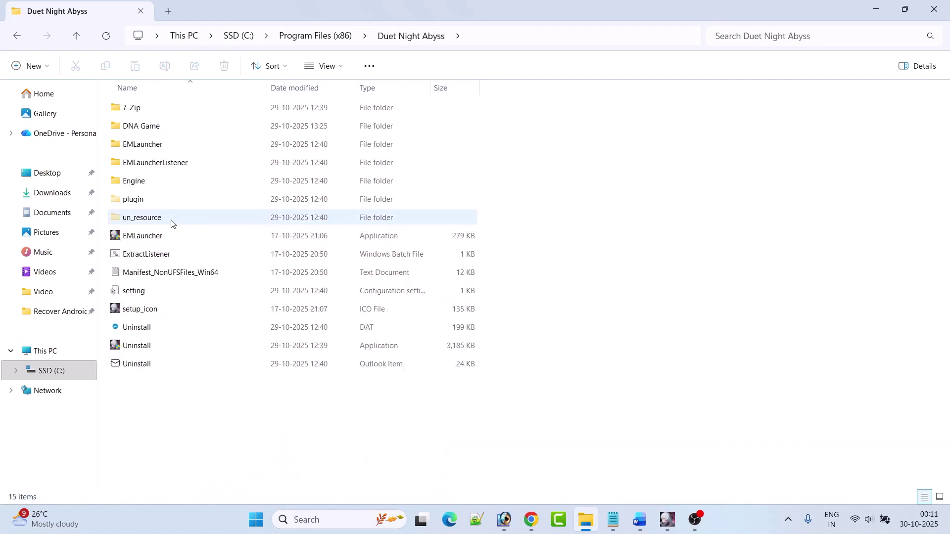
double_click(170, 130)
- Check the available actions for the EM application in the DNA Game folder, including Run as administrator, without starting it
right_click(130, 183)
left_click(130, 183)
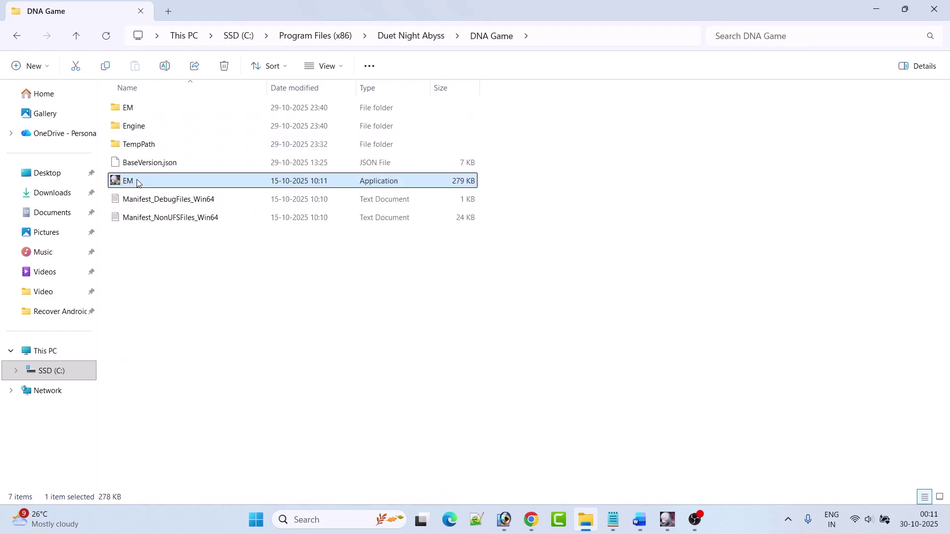
right_click(139, 184, "shift")
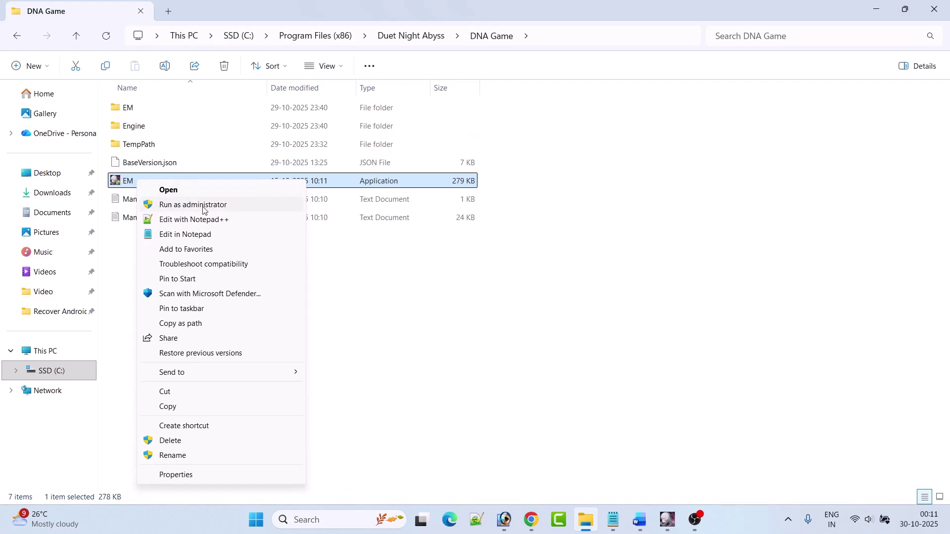
left_click(397, 297)
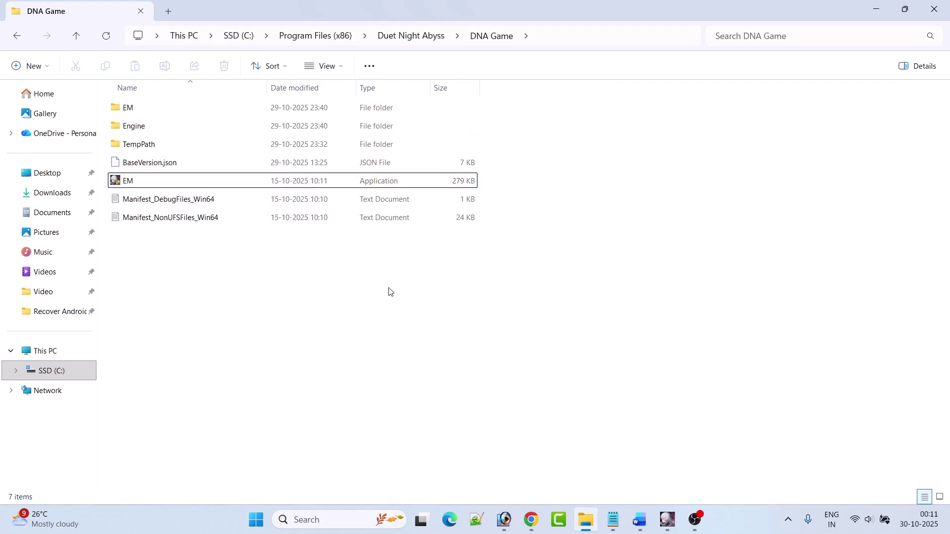
- Open the EM\Binaries\Win64 folder and find the EM-Win64-Shipping application
double_click(140, 112)
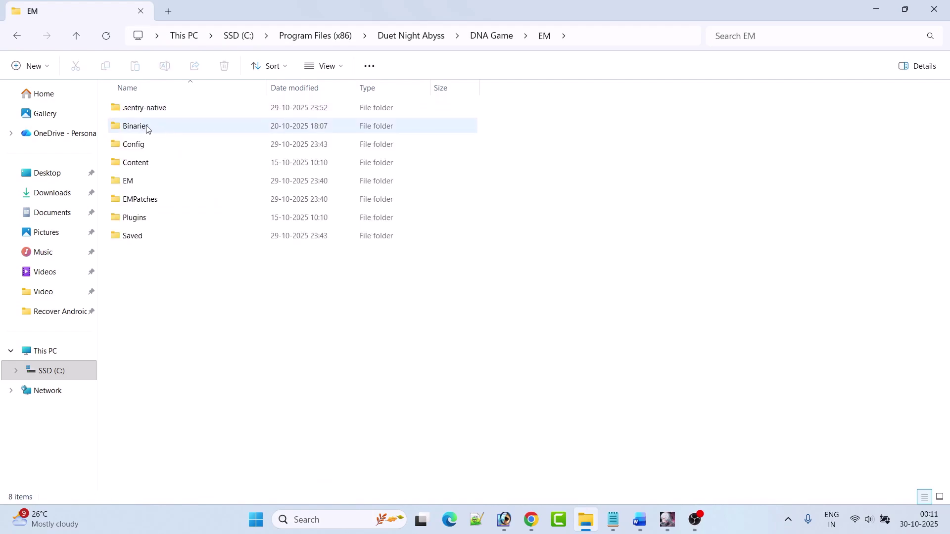
double_click(147, 128)
double_click(147, 112)
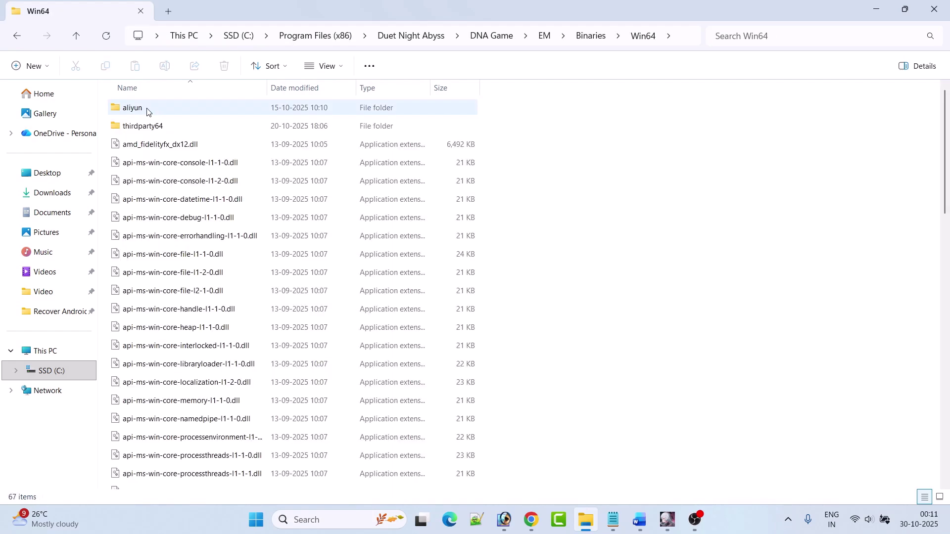
scroll(204, 276, "down", 15)
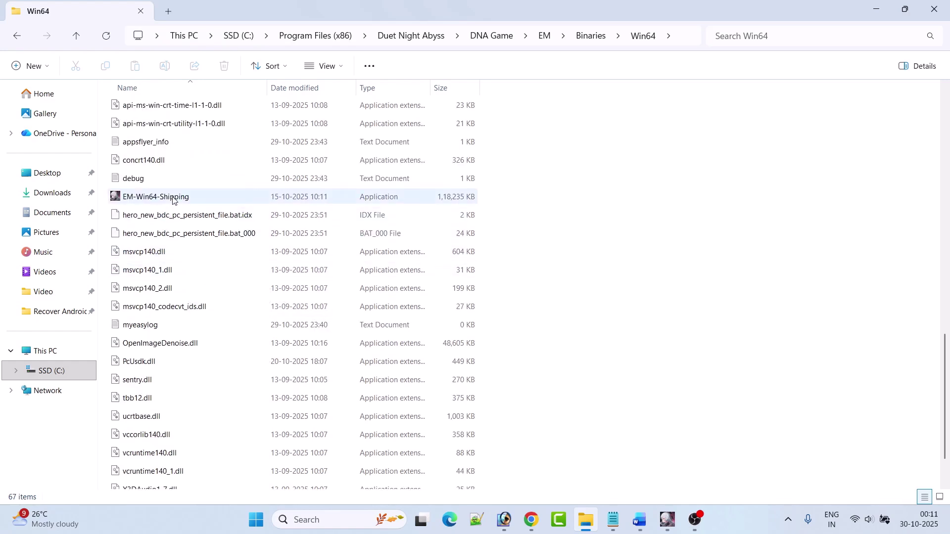
- Set the EM-Win64-Shipping application to run as an administrator in its compatibility properties and apply the setting
left_click(193, 197)
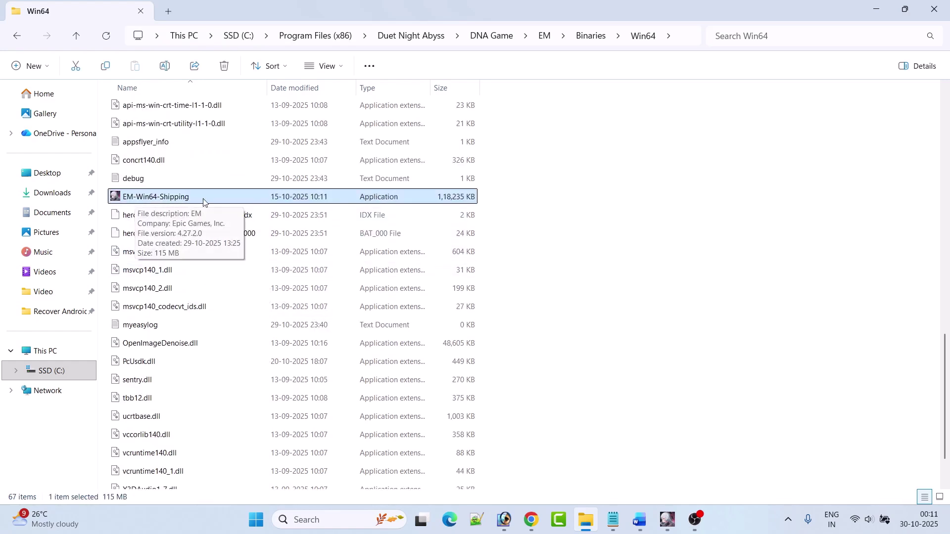
right_click(197, 198)
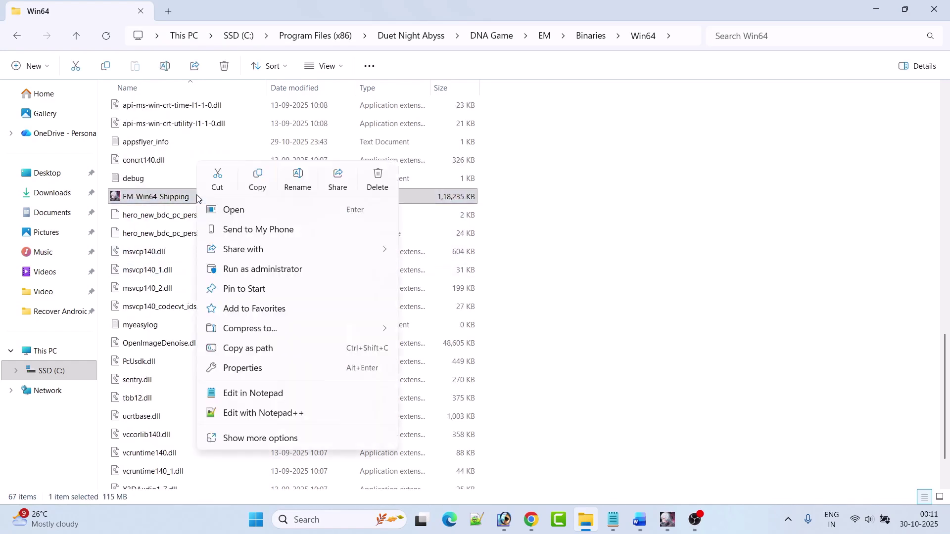
left_click(236, 367)
left_click_drag(298, 161, 303, 89)
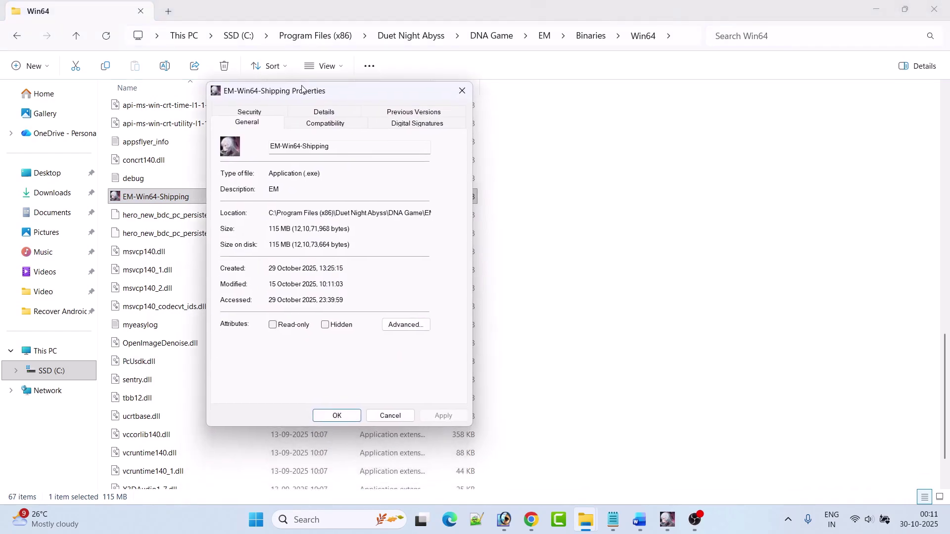
left_click(317, 128)
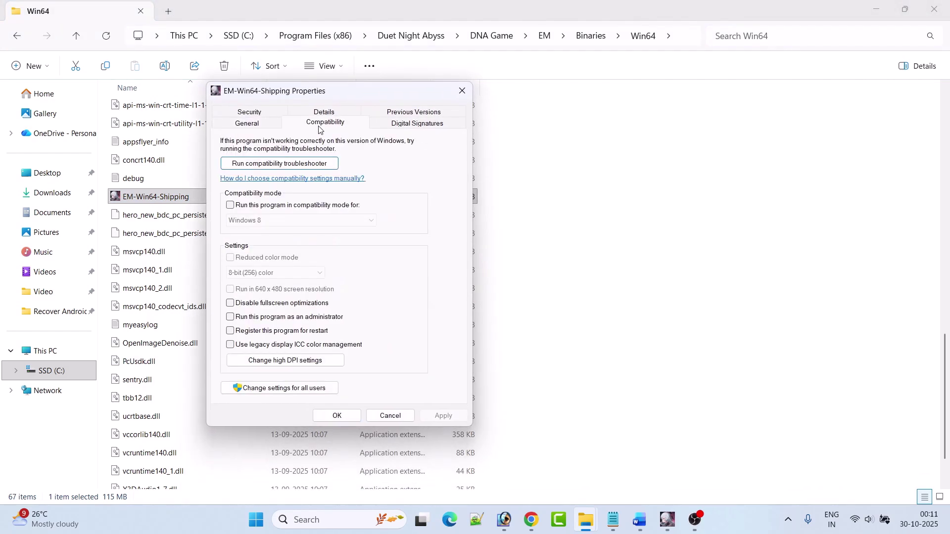
left_click(230, 317)
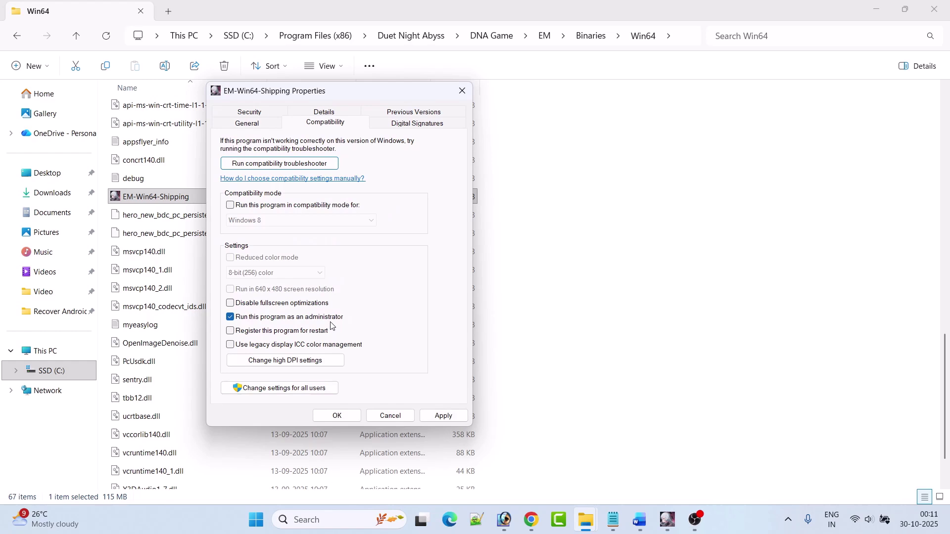
left_click(443, 416)
- Apply compatibility mode to EM-Win64-Shipping, trying Windows 8 before Windows 7, and disable fullscreen optimizations
left_click(231, 206)
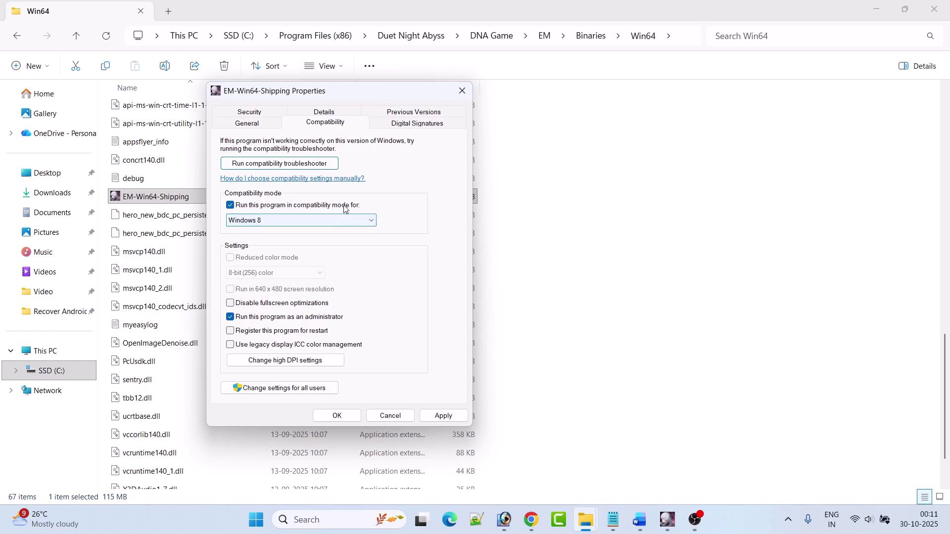
left_click(435, 418)
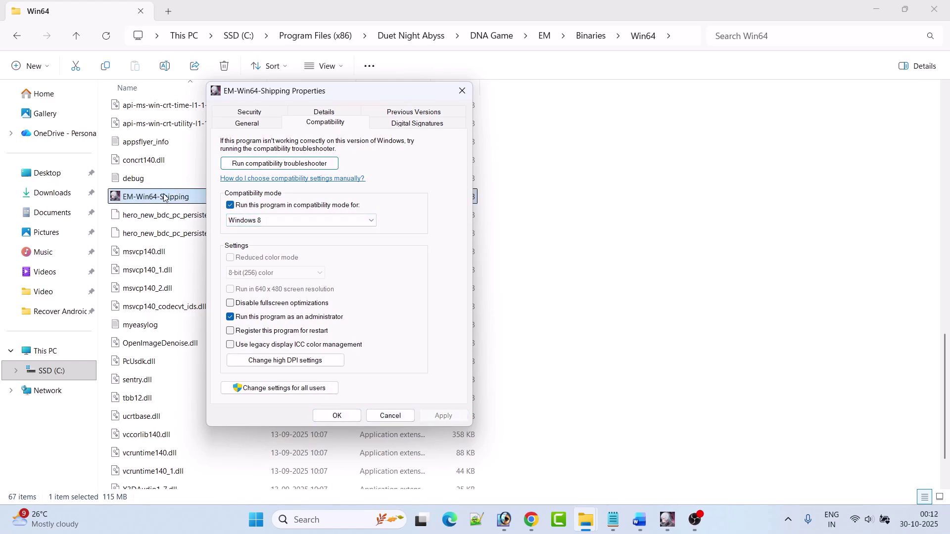
left_click(287, 226)
left_click(287, 255)
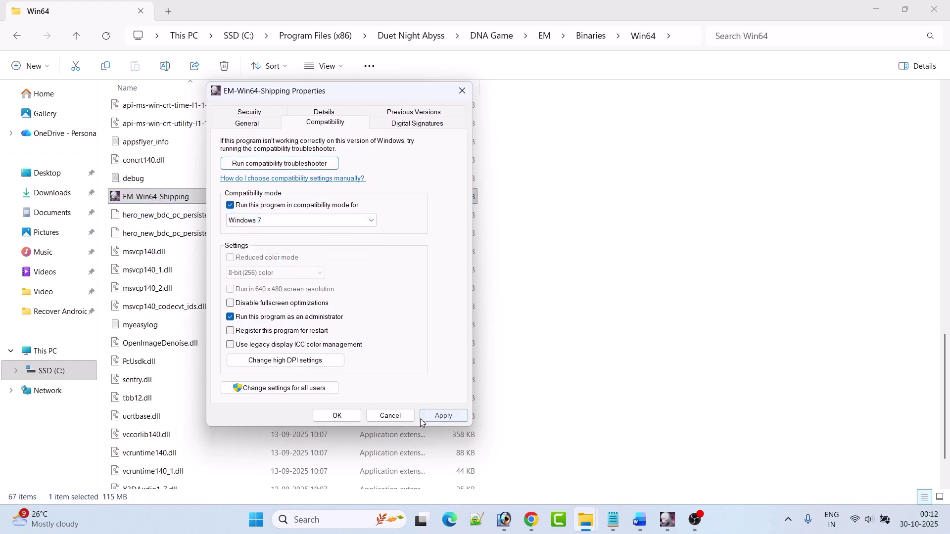
left_click(423, 418)
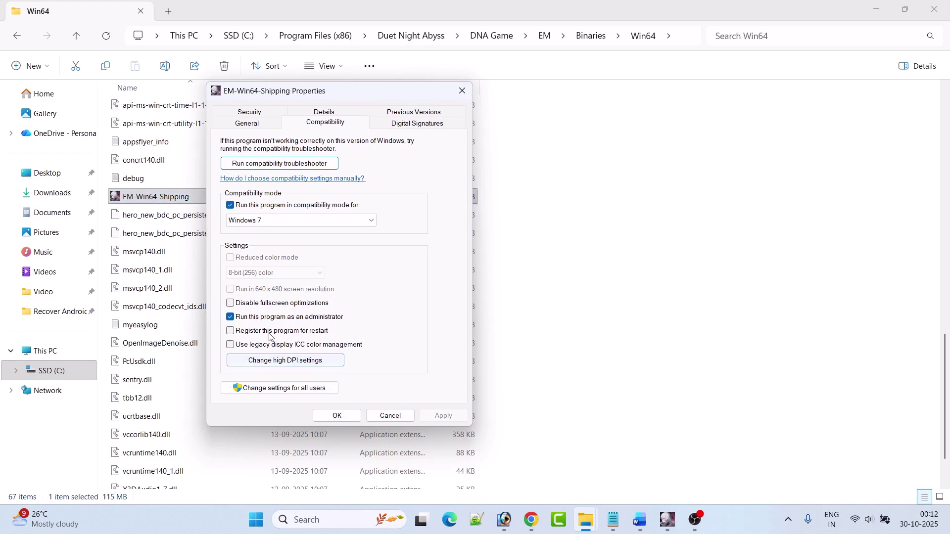
left_click(262, 307)
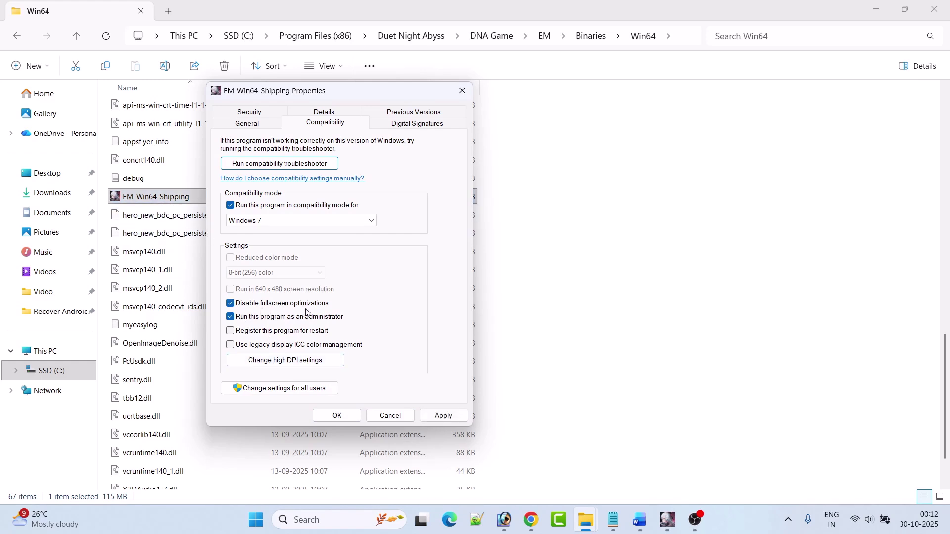
left_click(440, 415)
- Turn off compatibility mode, the fullscreen optimizations override and running as administrator, apply the changes and close the properties
left_click(230, 205)
left_click(231, 304)
left_click(231, 317)
left_click(443, 415)
left_click(336, 417)
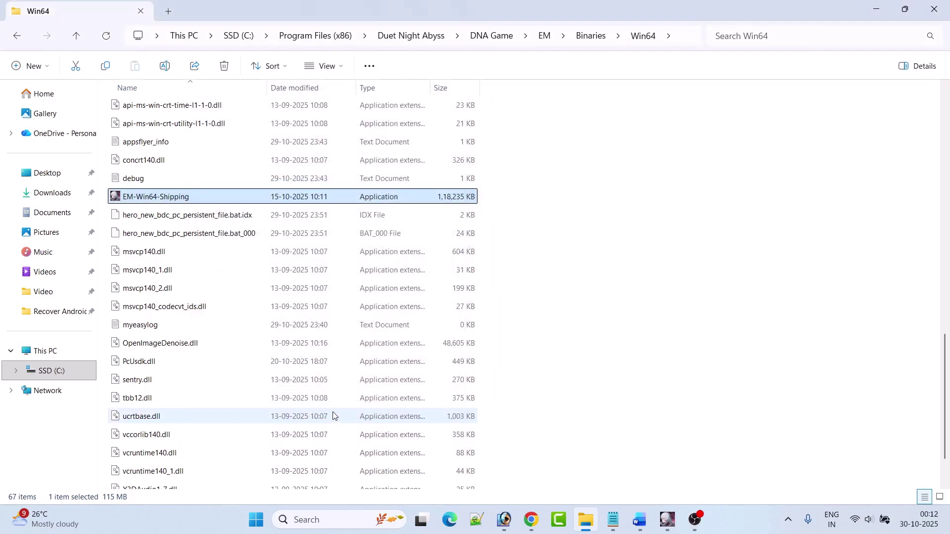
- Return to the Word document and read Fix 5 on switching the launcher and Fix 6 on repairing game files
left_click(651, 519)
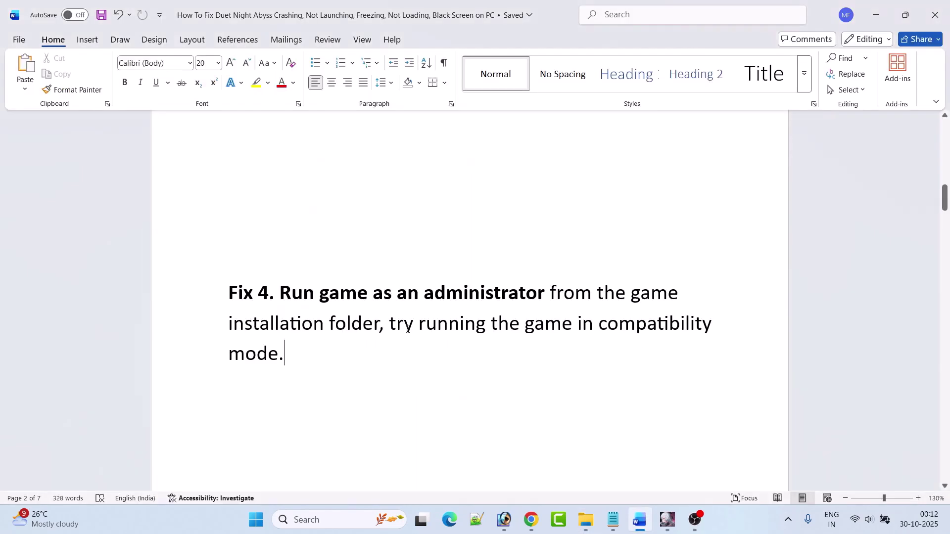
scroll(406, 327, "down", 5)
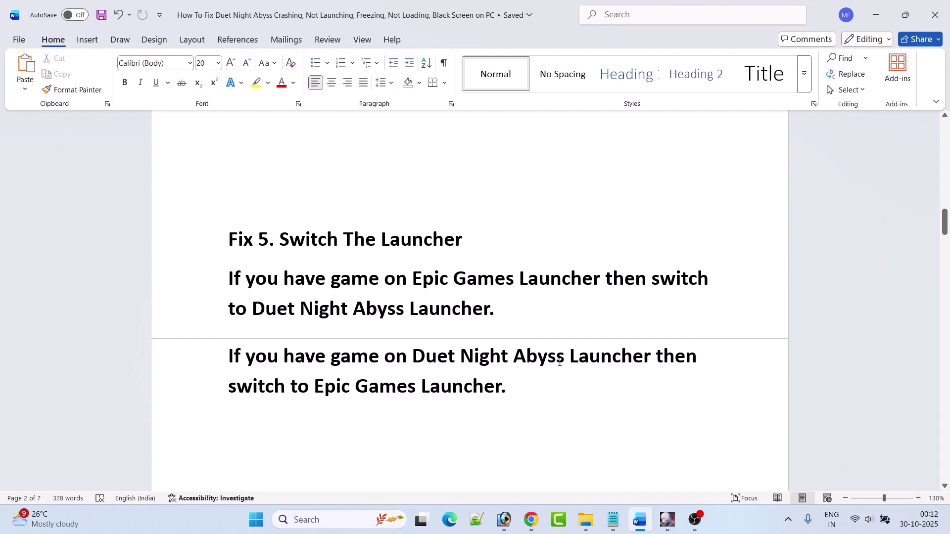
scroll(572, 398, "down", 5)
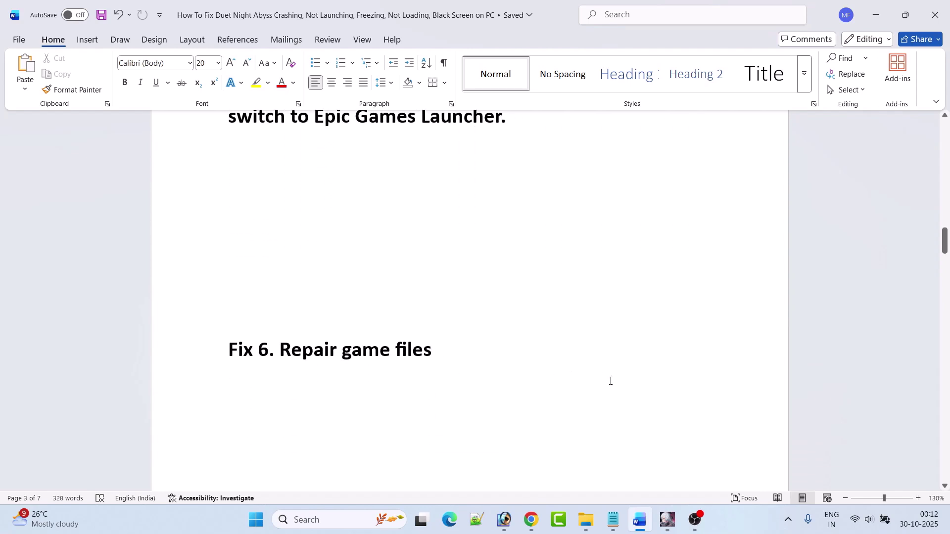
- Switch to the Duet Night Abyss launcher and show the game options containing Repair Now
mouse_move(667, 519)
left_click(644, 477)
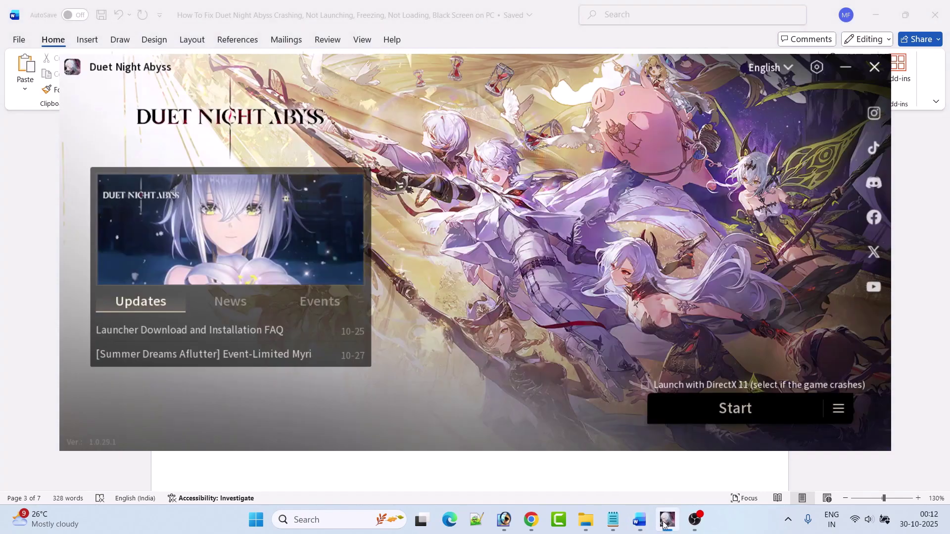
left_click(839, 410)
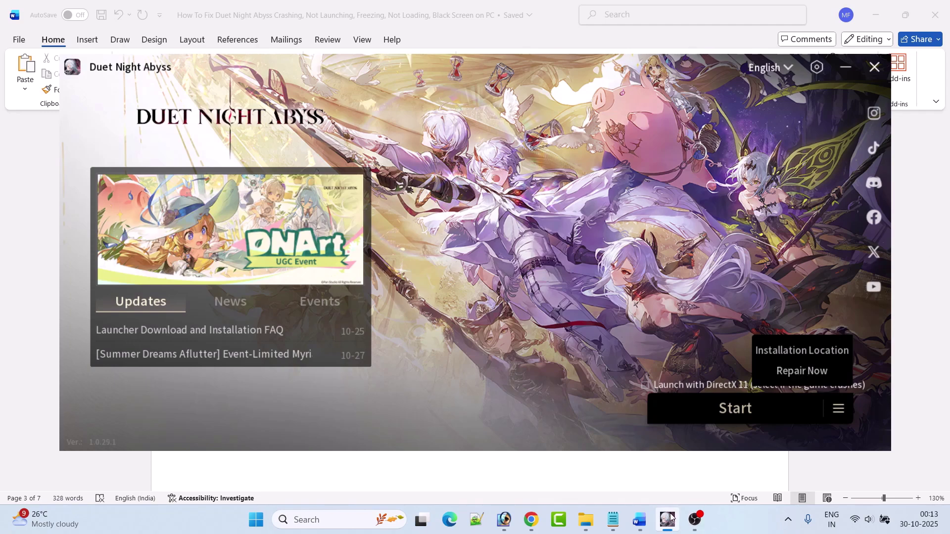
- Go back to the Word document and view Fix 7 on updating or clean-installing the graphics card driver
left_click(639, 520)
scroll(490, 329, "down", 2)
scroll(490, 330, "down", 3)
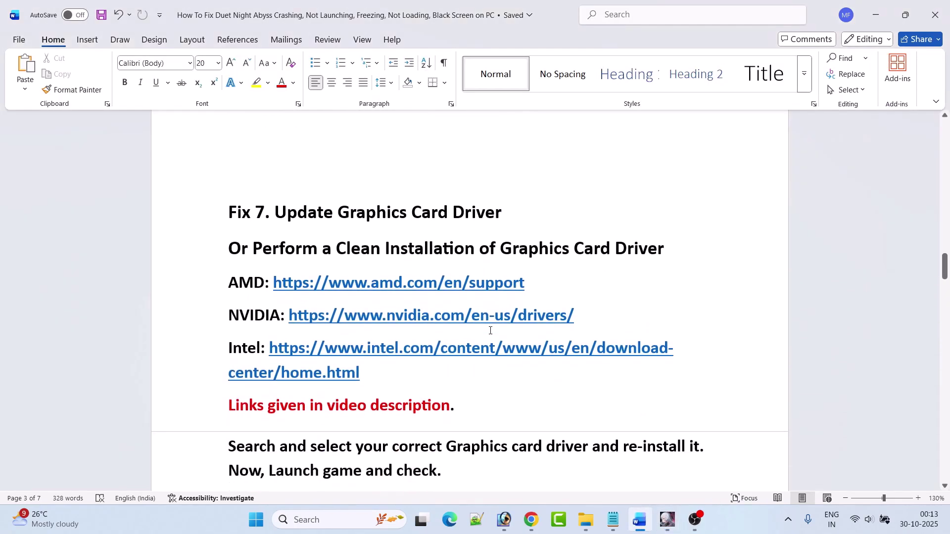
- Open Device Manager and select the NVIDIA GeForce RTX 3050 6GB Laptop GPU among the display adapters
left_click(309, 521)
type("device manager")
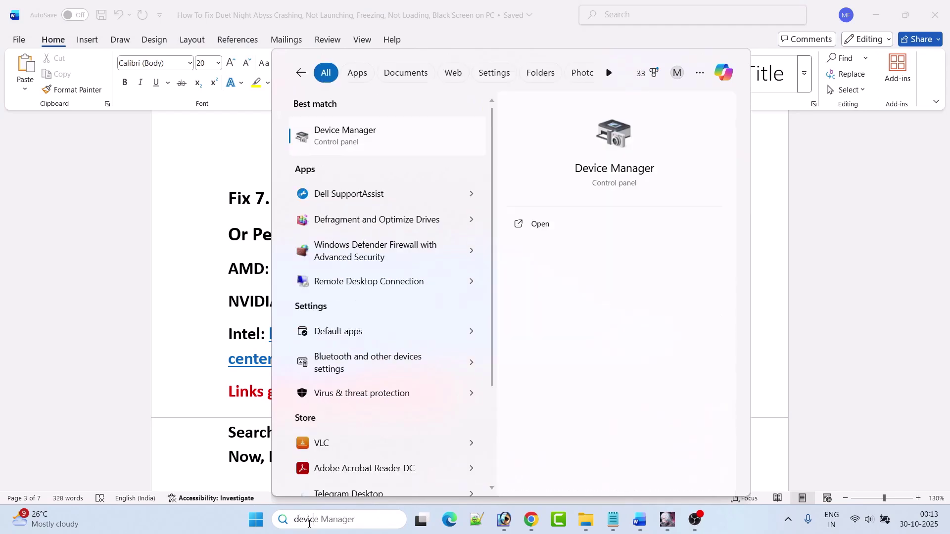
left_click(555, 228)
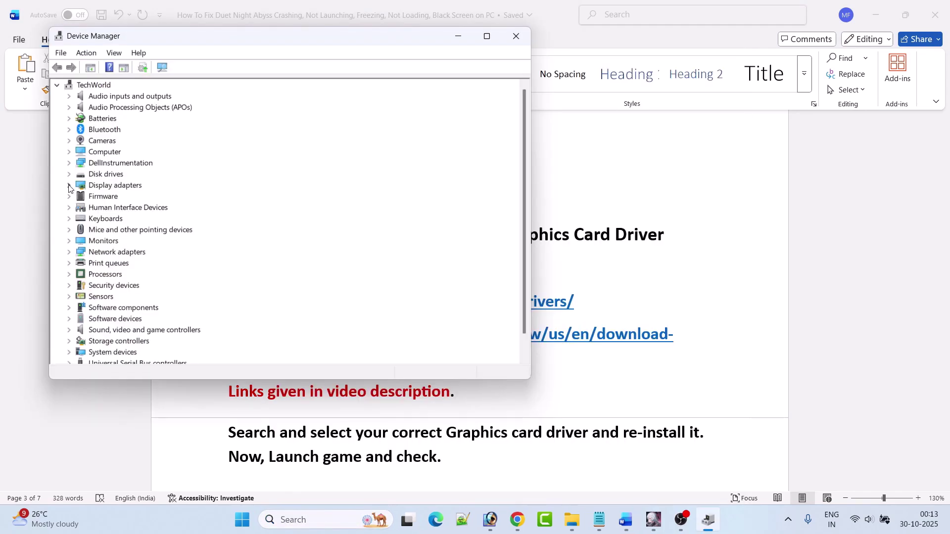
left_click(69, 185)
left_click(177, 209)
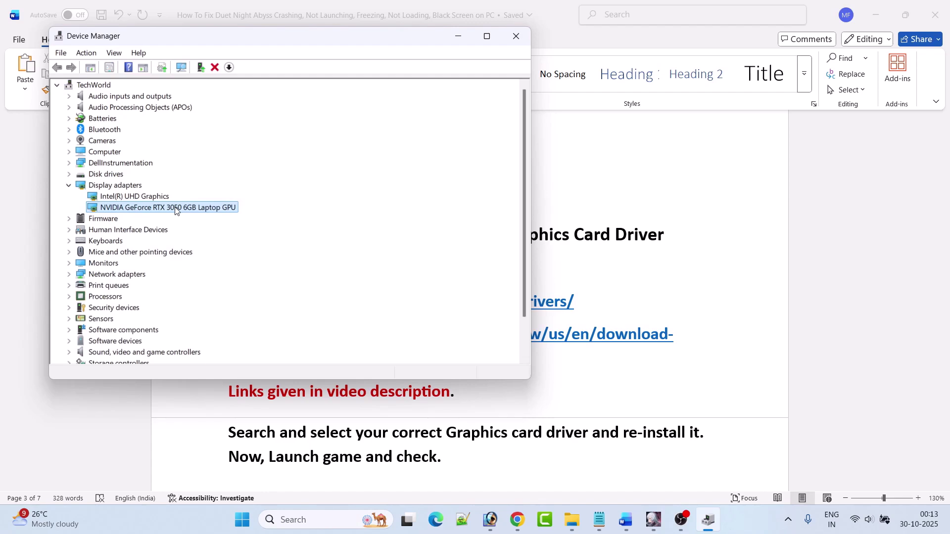
- Run the automatic driver update search for the selected NVIDIA GPU, then close the update wizard and Device Manager
right_click(177, 211)
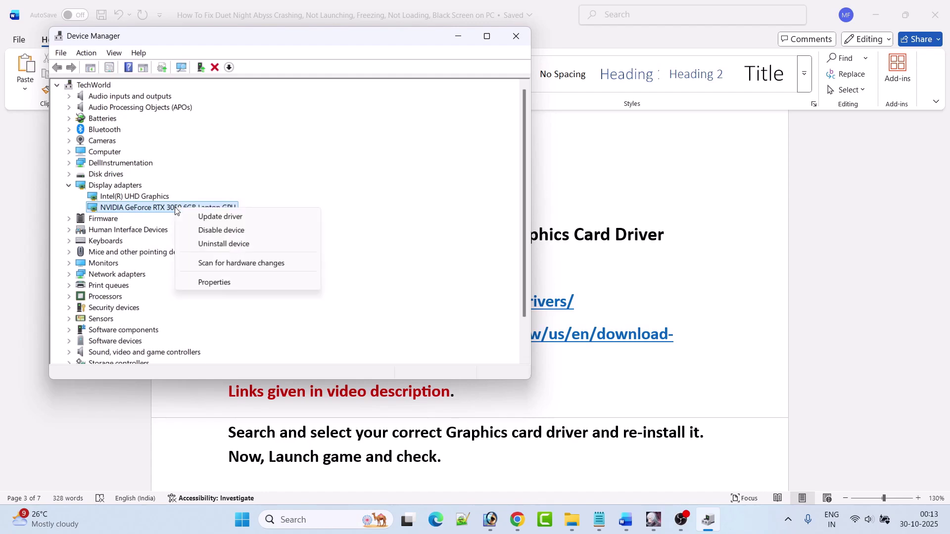
left_click(254, 216)
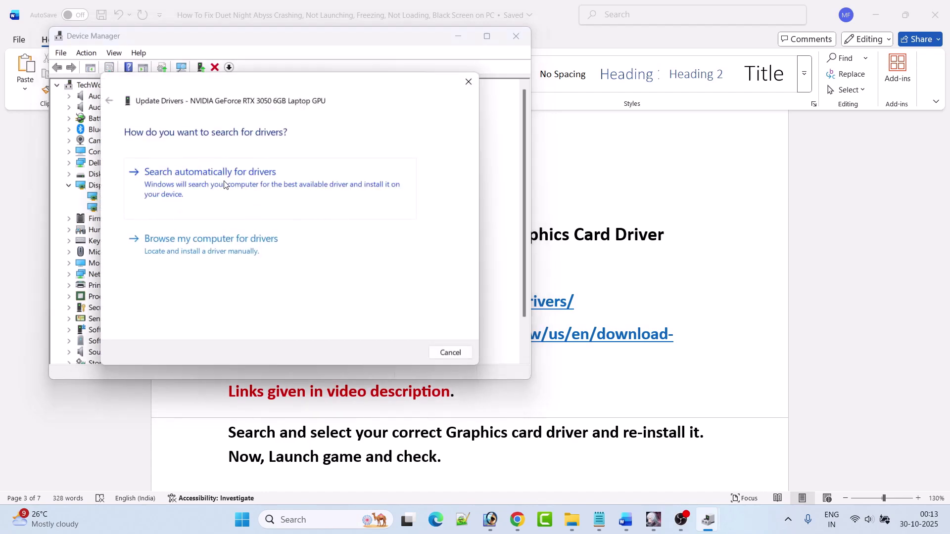
left_click(264, 182)
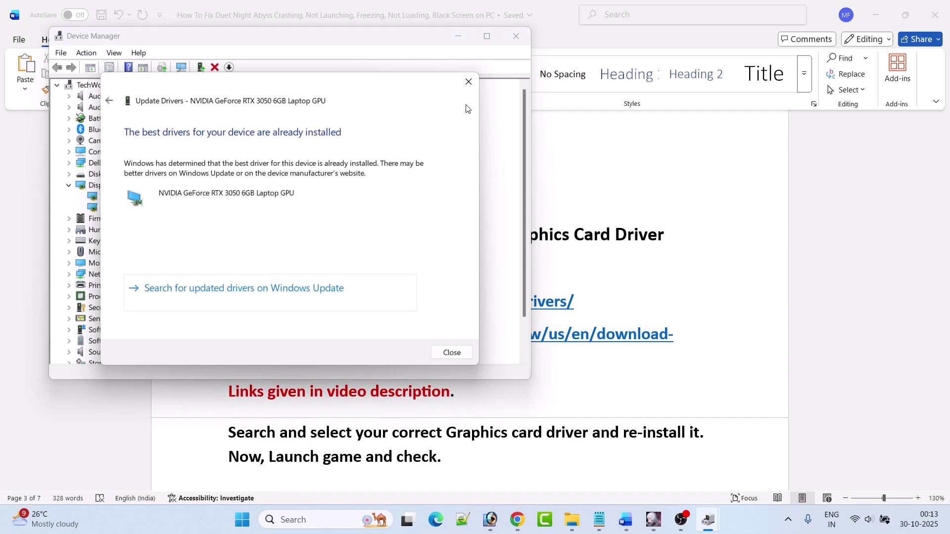
left_click(469, 82)
left_click(516, 37)
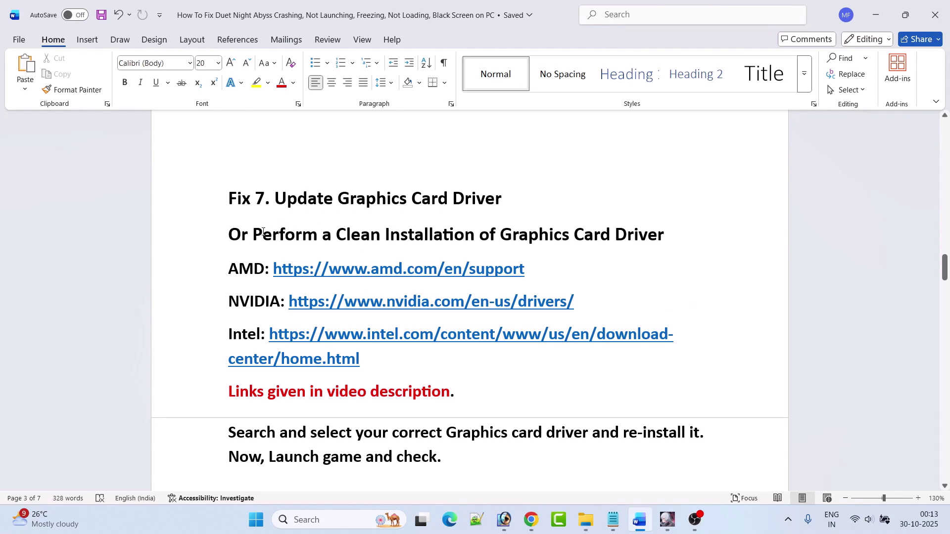
- Highlight the clean installation heading, the note about links in the video description and the NVIDIA driver link under Fix 7
left_click_drag(254, 235, 648, 231)
left_click(616, 276)
scroll(289, 296, "down", 1)
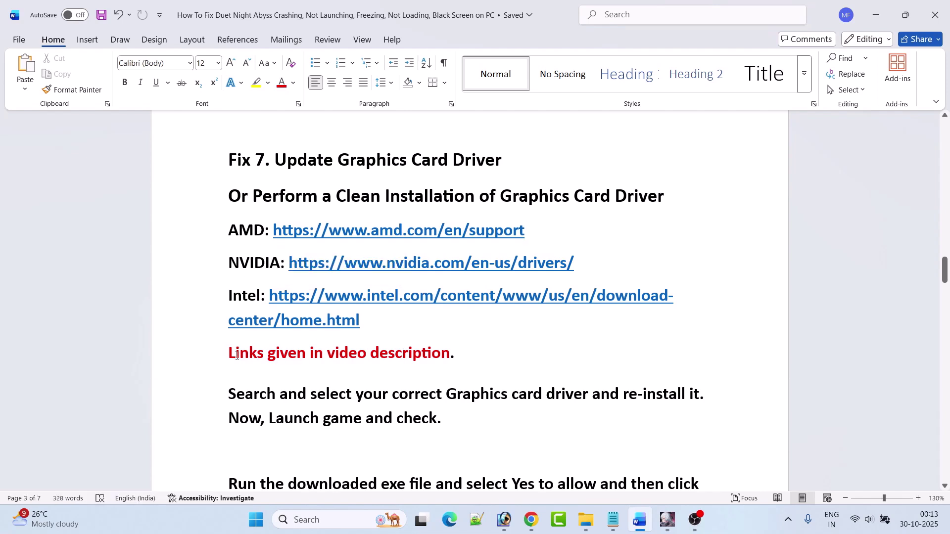
left_click_drag(237, 355, 450, 355)
left_click(409, 394)
left_click_drag(586, 264, 312, 266)
- Follow the document's NVIDIA link and run the manual driver search for the GeForce RTX 3050 on Windows 11 in English (US)
left_click(486, 271, "ctrl")
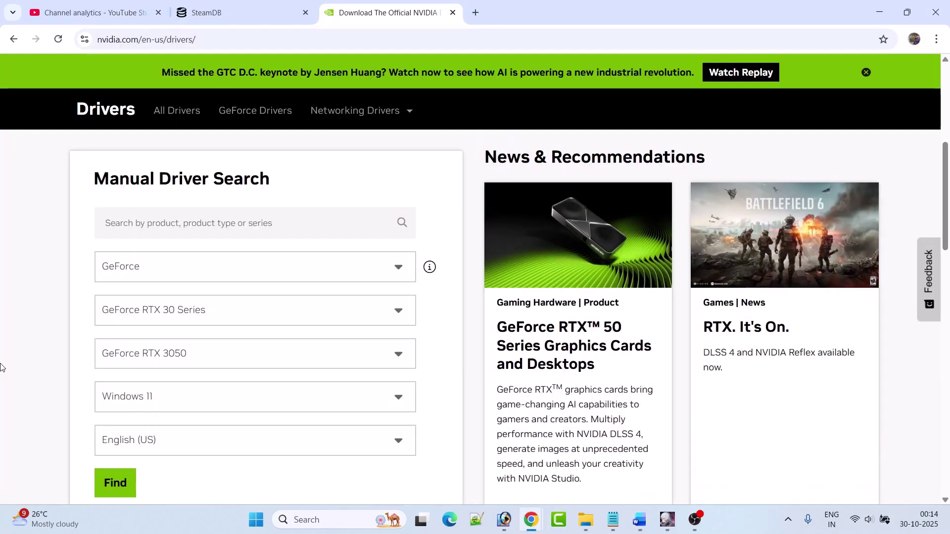
scroll(195, 330, "down", 1)
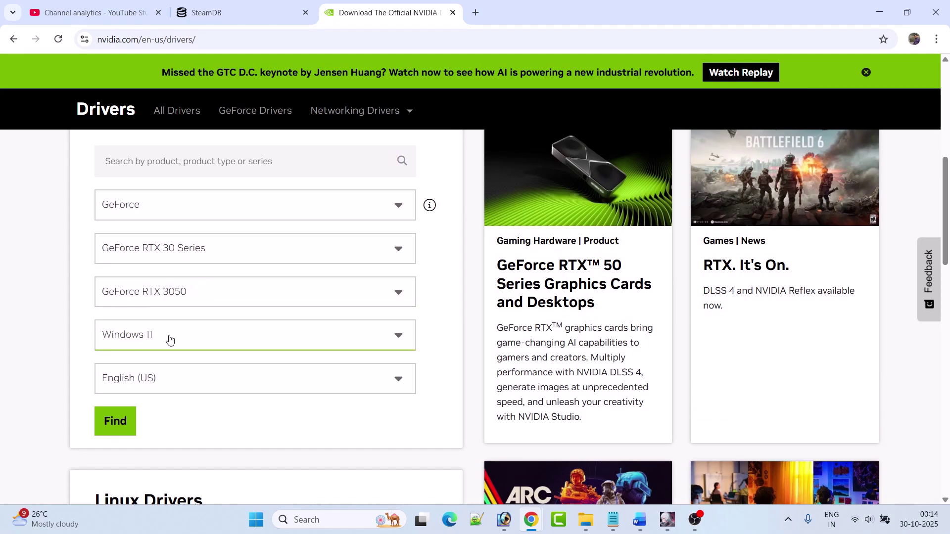
left_click(117, 422)
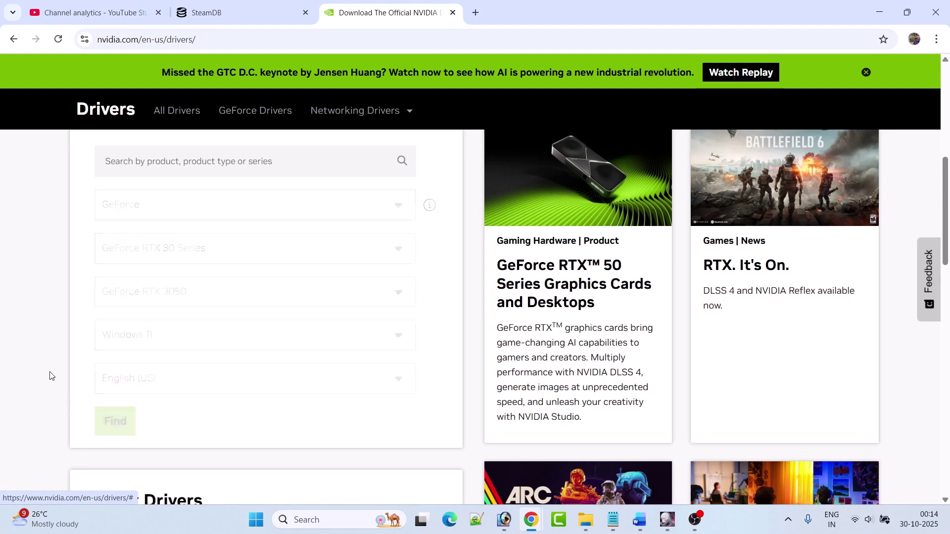
- View the GeForce Game Ready Driver 581.57 in the results and start downloading it
scroll(213, 337, "down", 3)
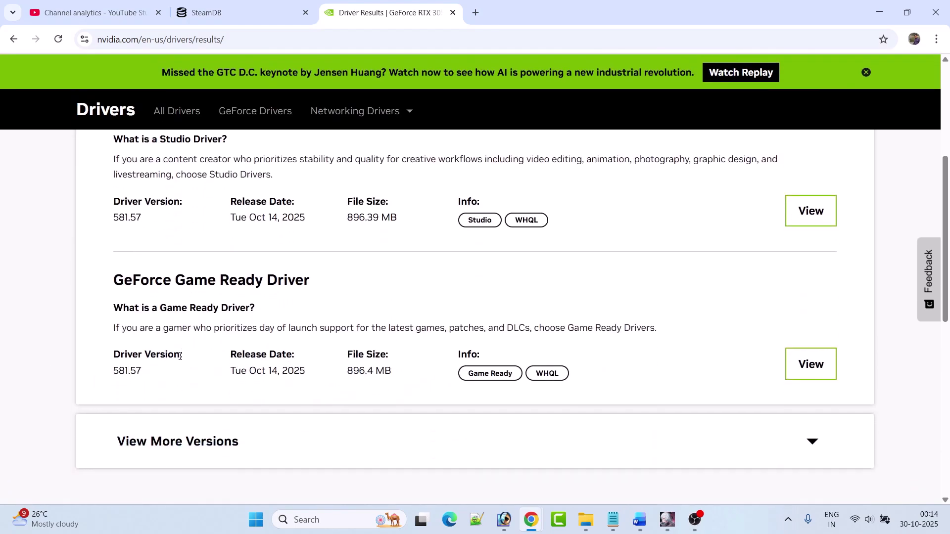
left_click_drag(180, 357, 111, 364)
left_click(143, 380)
left_click(810, 365)
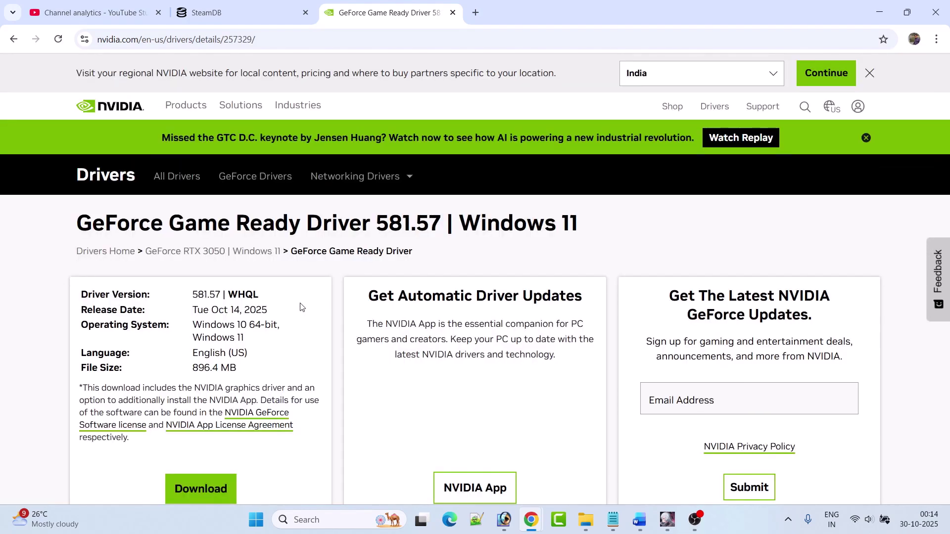
left_click(206, 487)
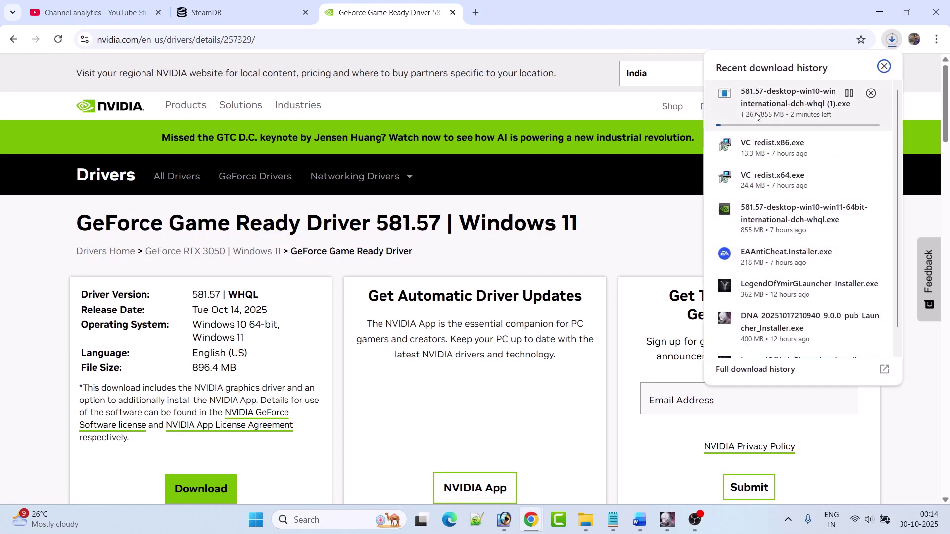
- Return to the Word document and read the NVIDIA clean installation instructions and Fix 8 on allowing the game through antivirus and firewall
left_click(640, 520)
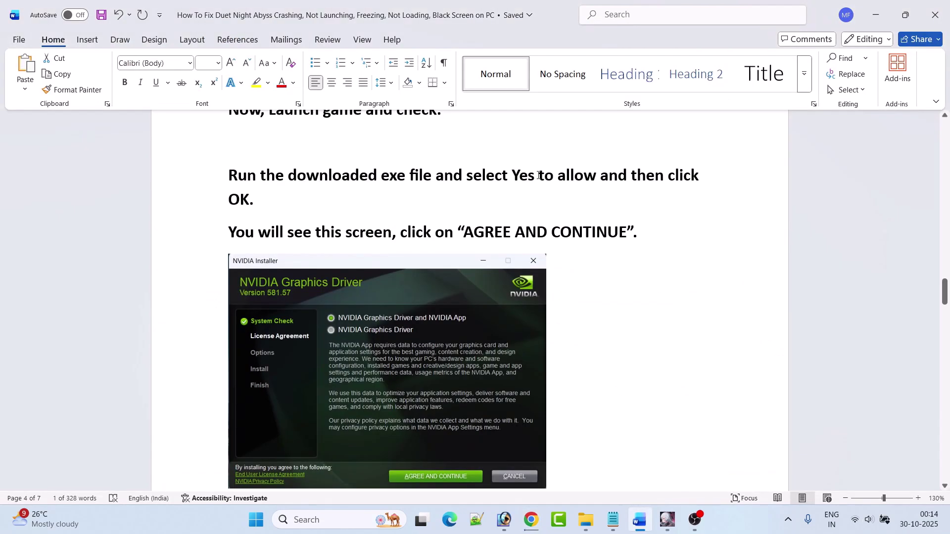
scroll(539, 176, "down", 1)
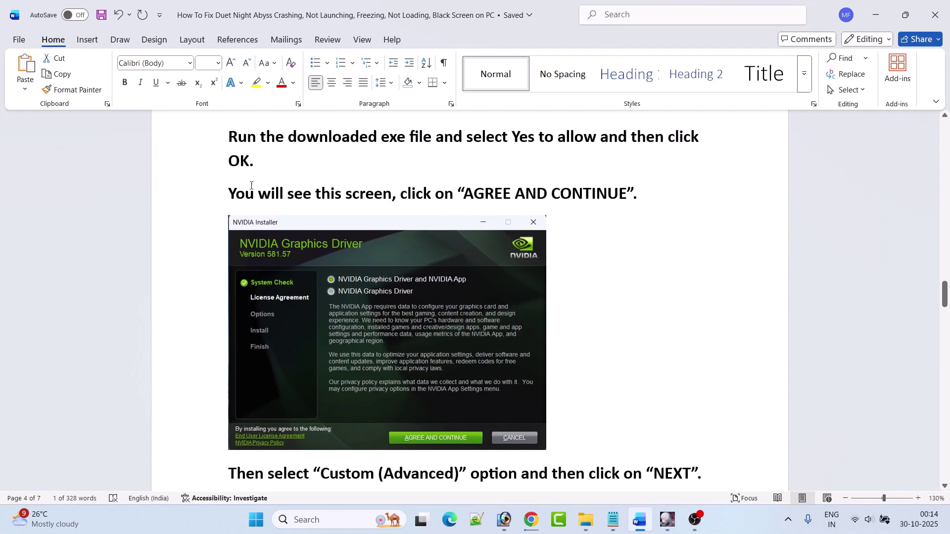
scroll(421, 195, "down", 1)
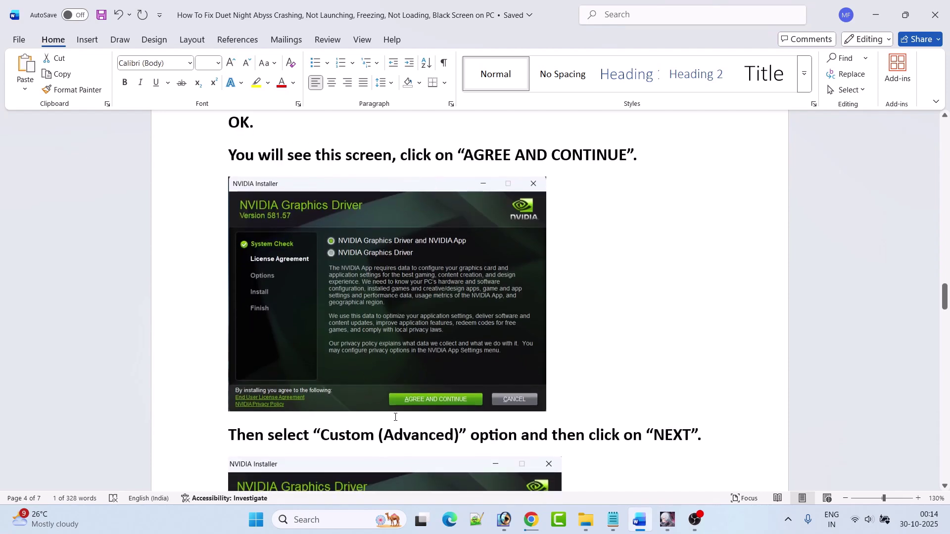
scroll(444, 408, "down", 6)
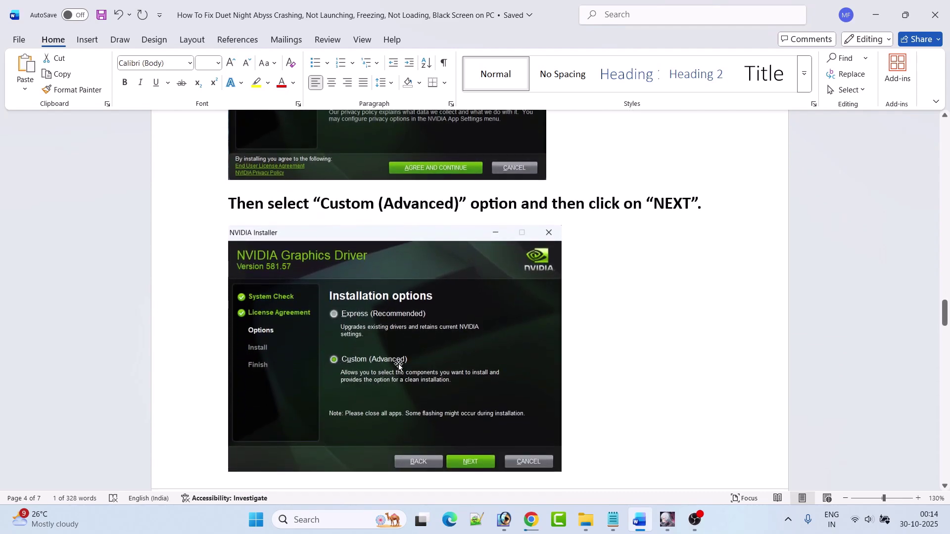
scroll(357, 363, "down", 6)
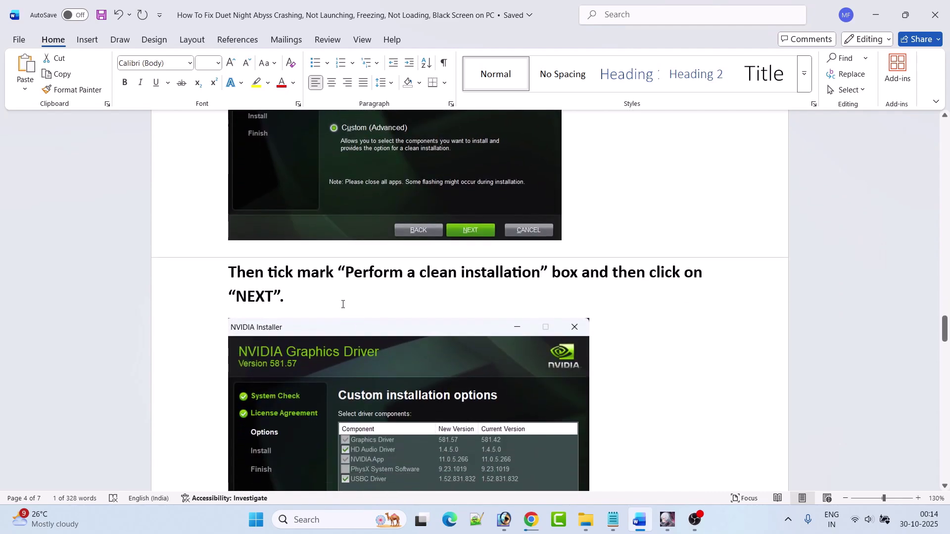
scroll(343, 274, "down", 3)
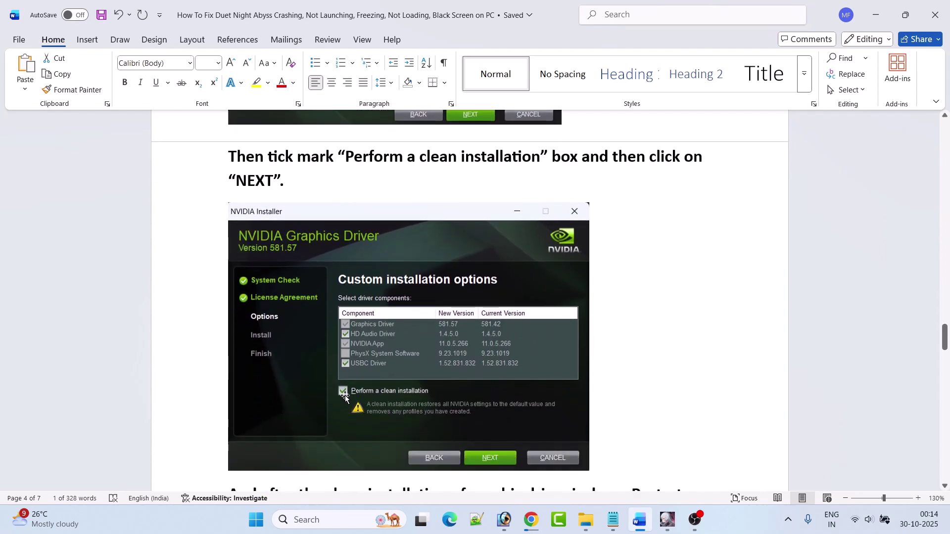
scroll(460, 386, "down", 1)
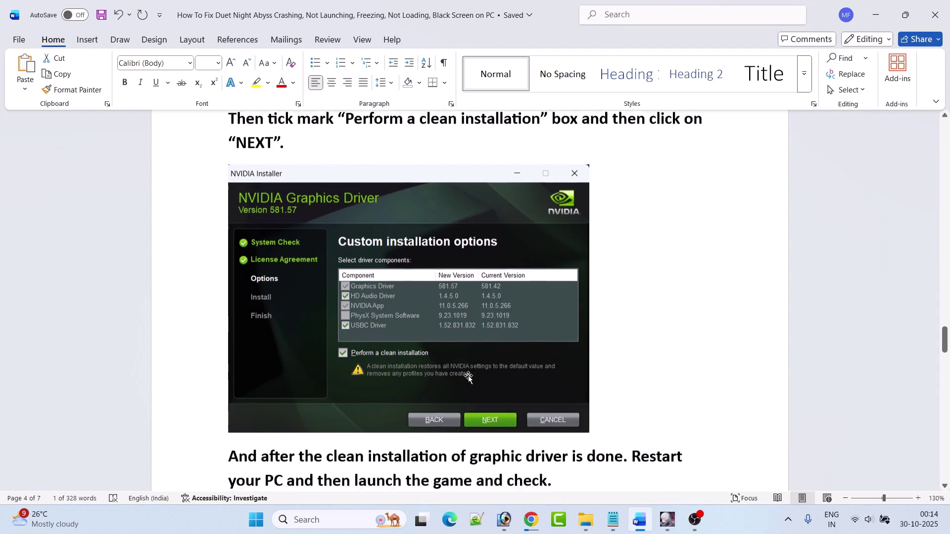
scroll(488, 422, "down", 4)
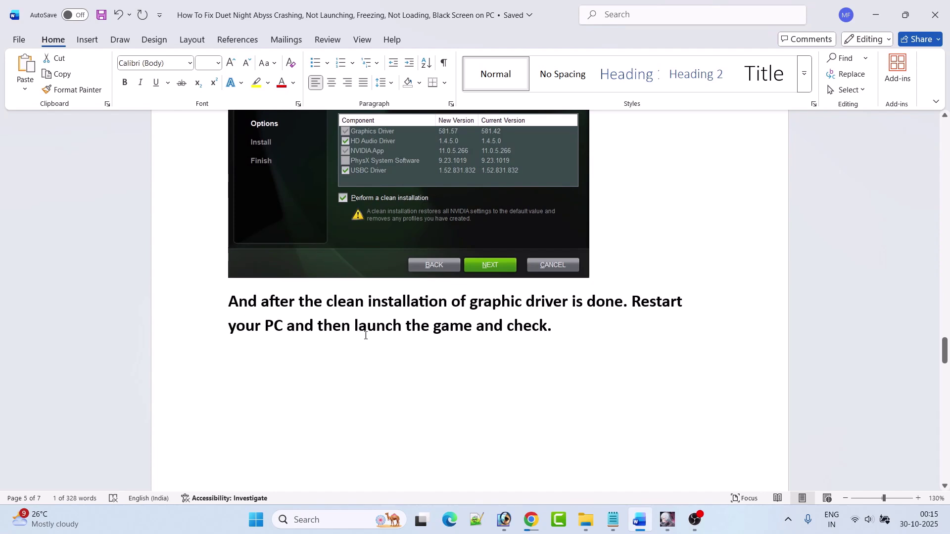
scroll(608, 356, "down", 8)
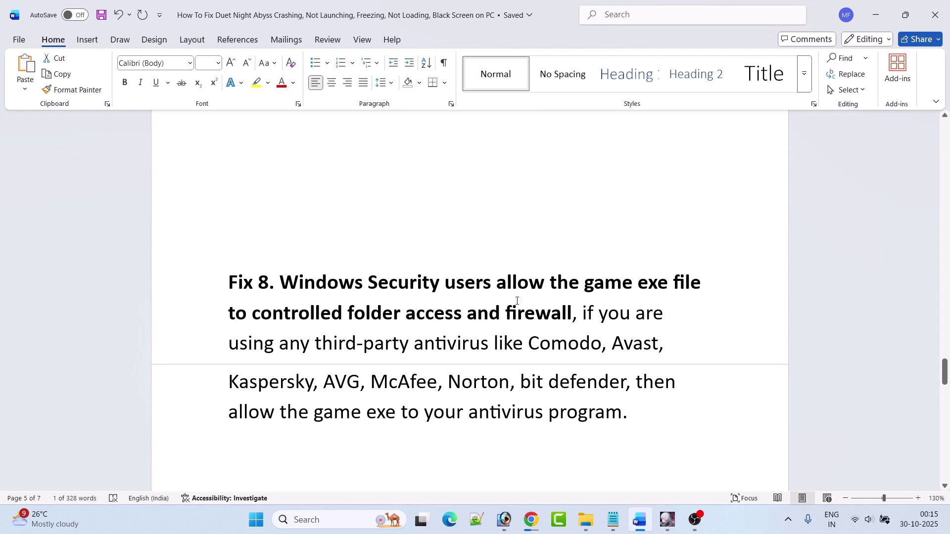
scroll(517, 301, "down", 1)
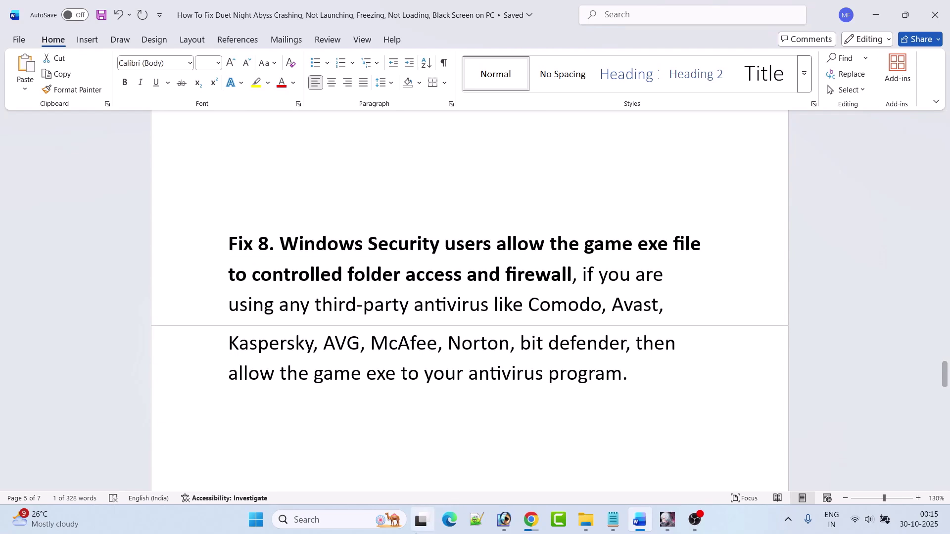
- Open Windows Security's ransomware protection settings and show the apps allowed through Controlled folder access
left_click(341, 519)
type("windows security")
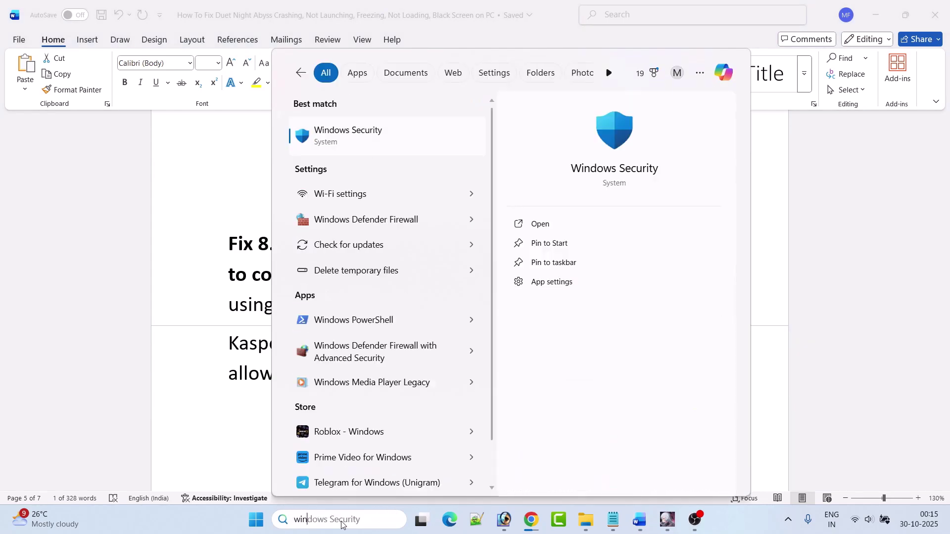
left_click(618, 224)
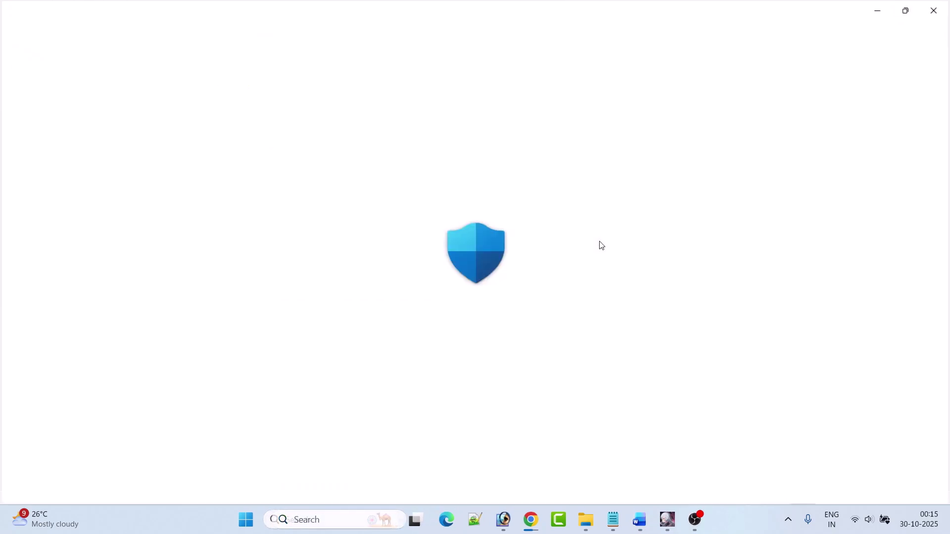
left_click(297, 200)
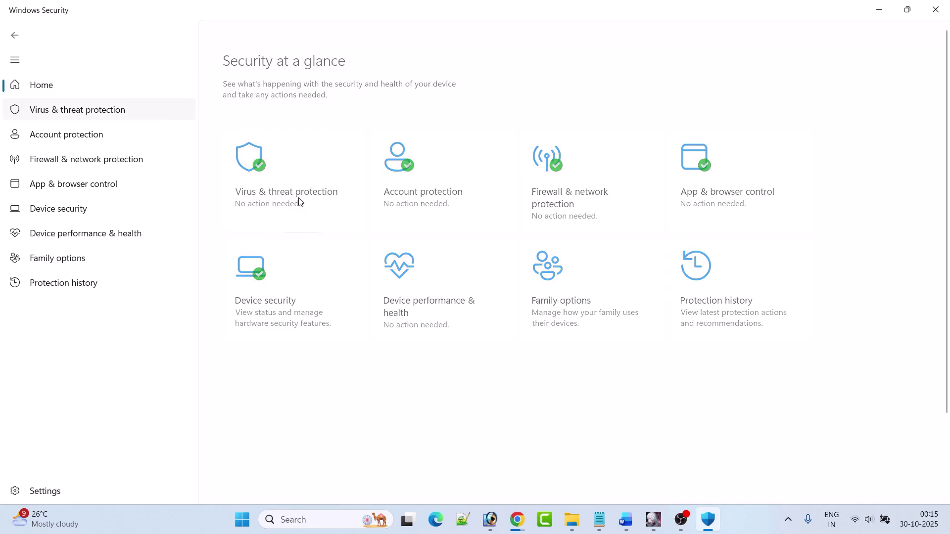
scroll(309, 475, "down", 5)
left_click(319, 468)
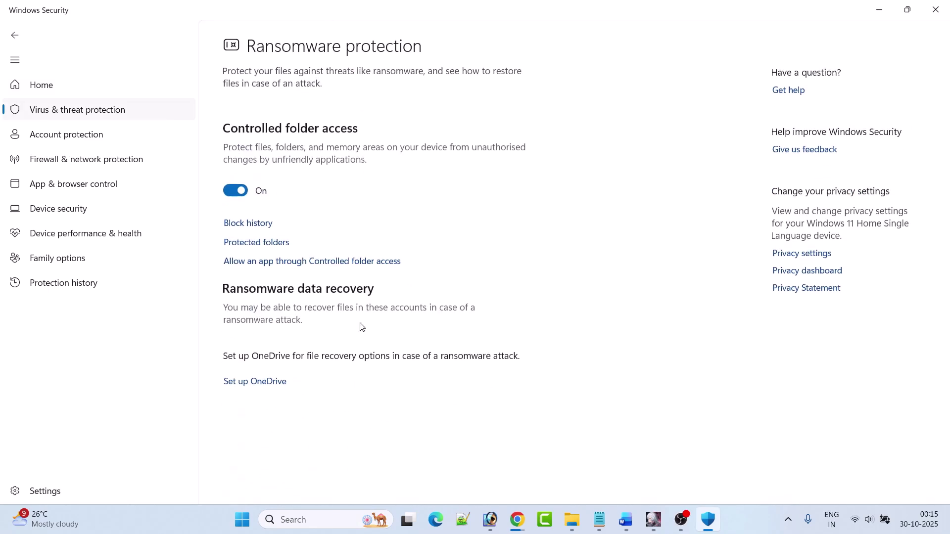
left_click(348, 262)
left_click(420, 360)
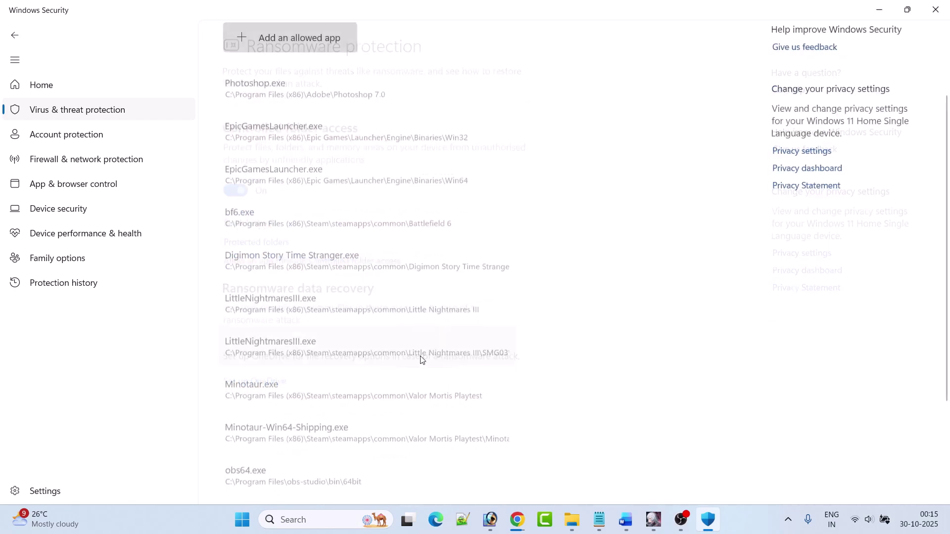
- Add EMLauncher from C:\Program Files (x86)\Duet Night Abyss to the apps allowed through Controlled folder access
left_click(313, 40)
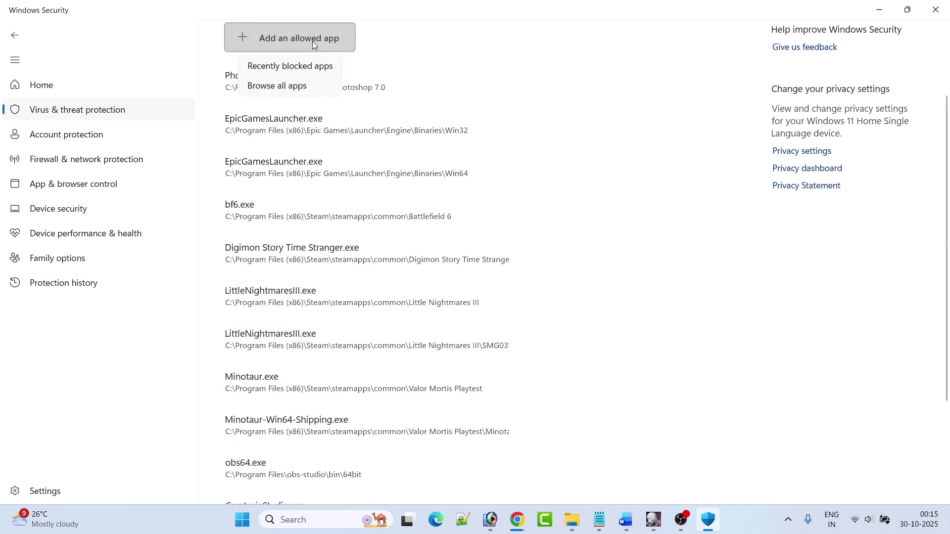
left_click(289, 88)
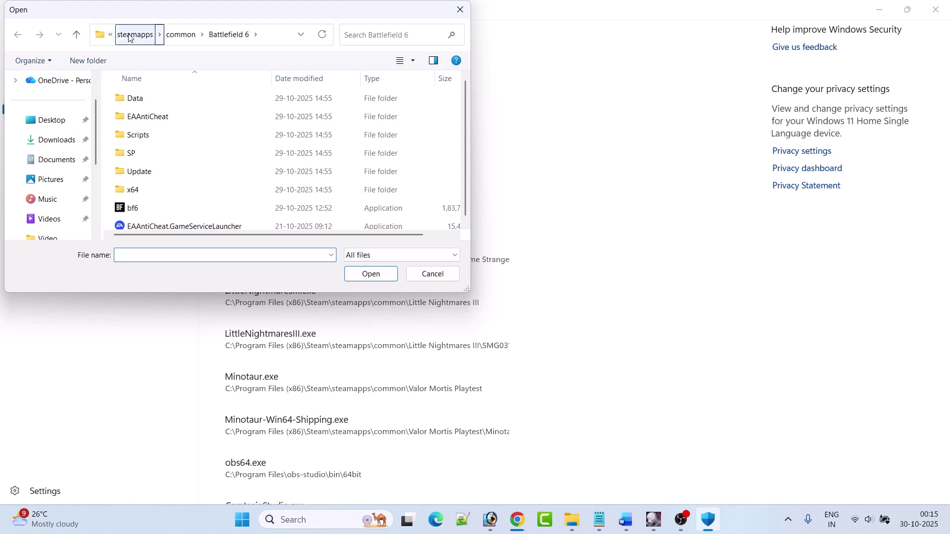
left_click(130, 34)
left_click(128, 36)
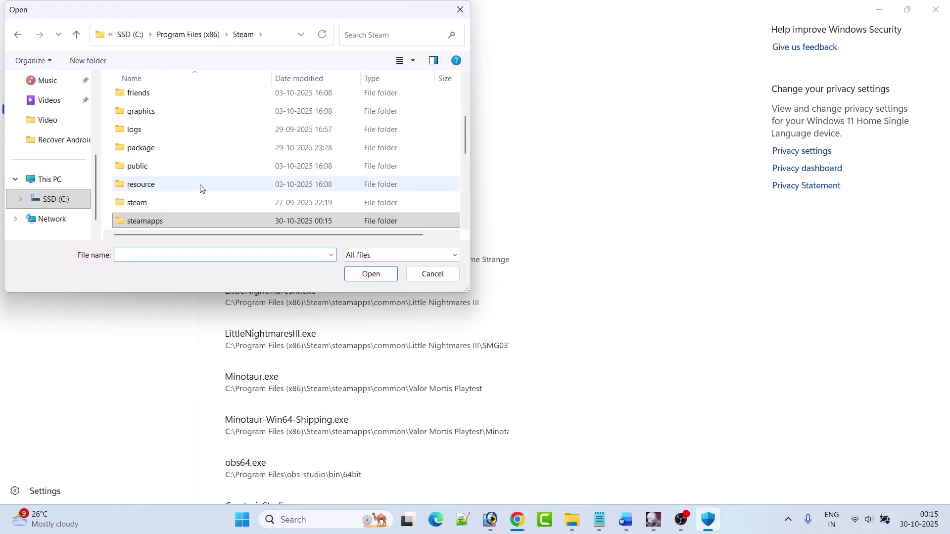
scroll(201, 188, "down", 5)
key("alt+Up")
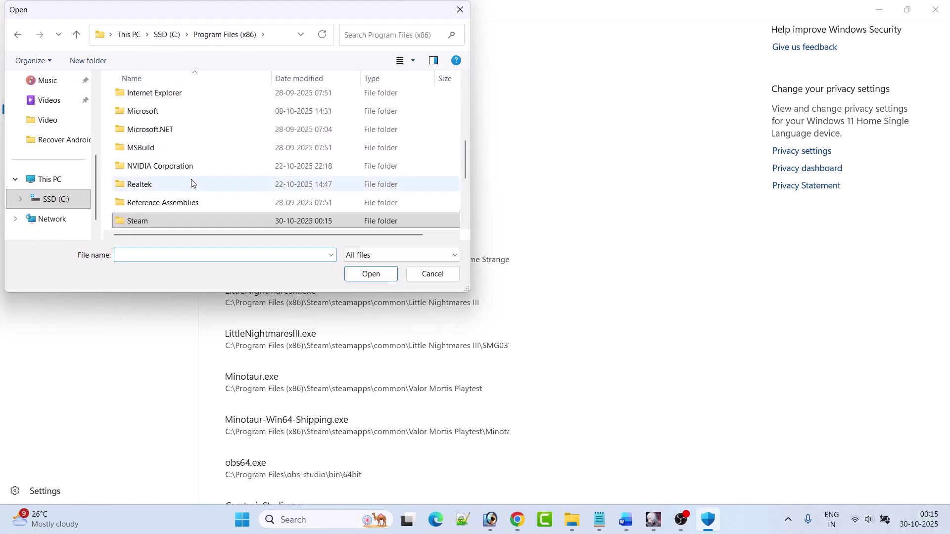
scroll(219, 171, "up", 5)
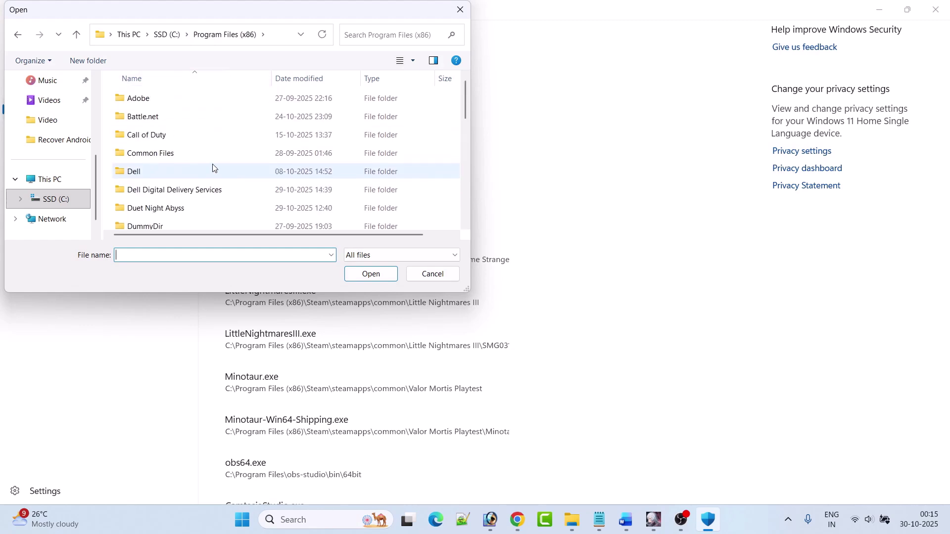
left_click(173, 212)
scroll(237, 198, "down", 1)
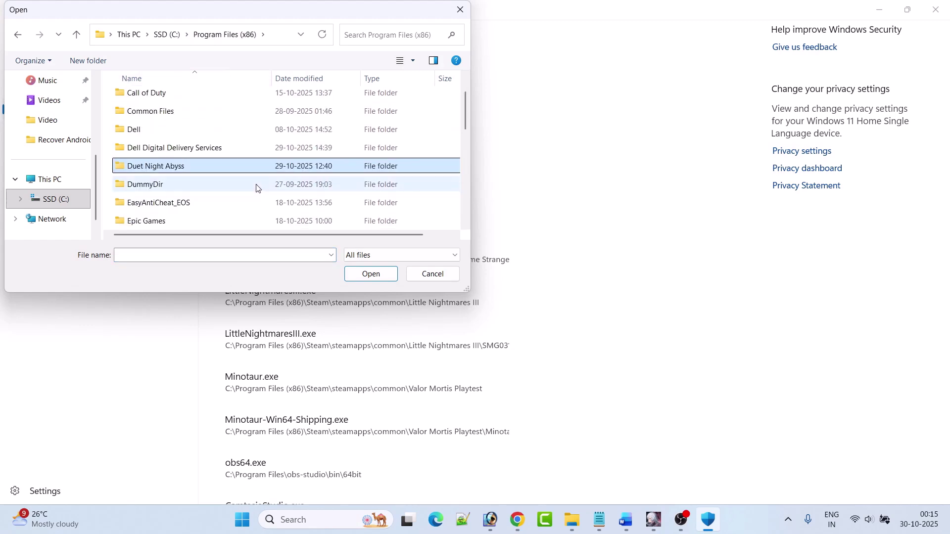
left_click(377, 280)
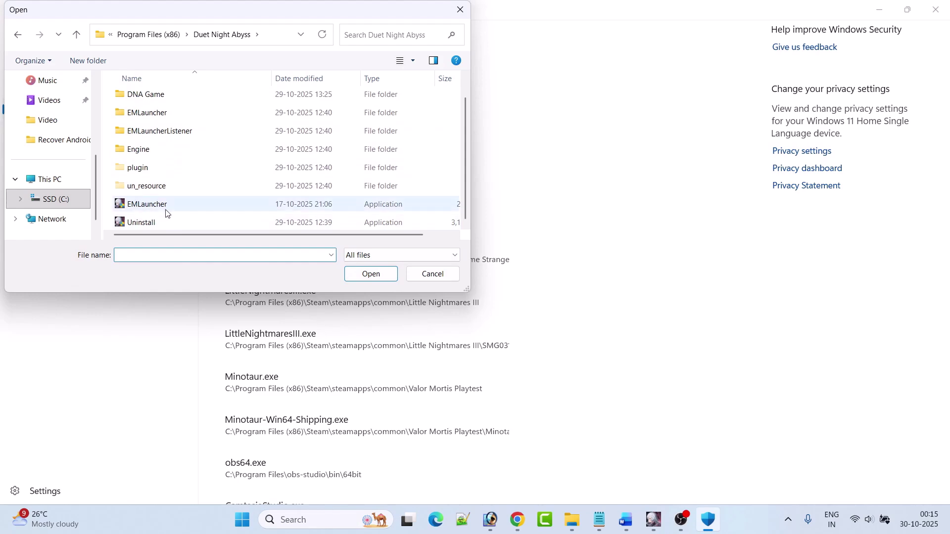
left_click(165, 209)
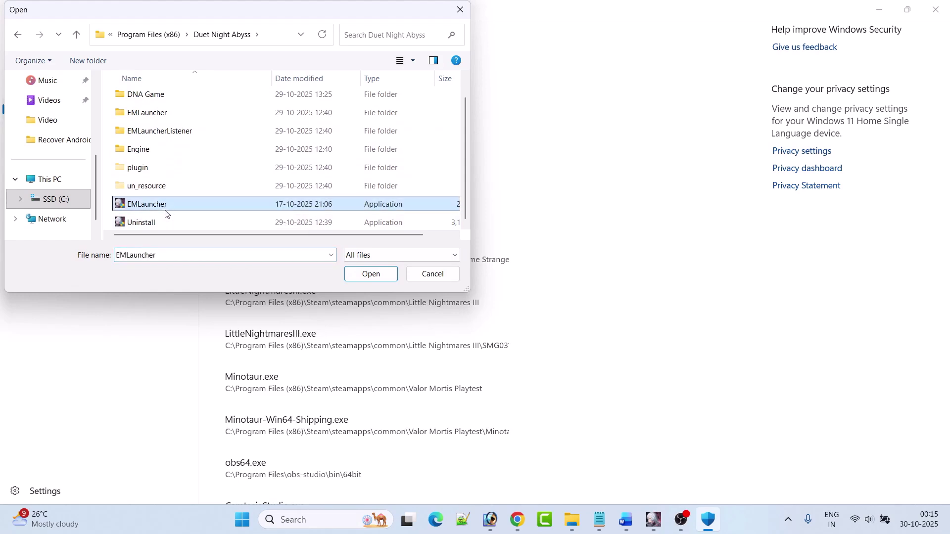
left_click(370, 275)
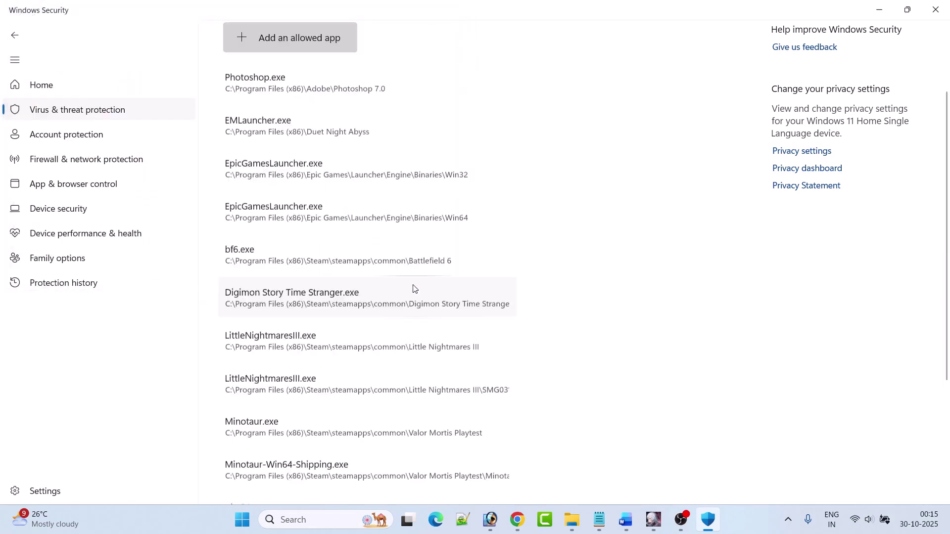
- Allow EMLauncher-Win64-Shipping from the game's EMLauncher\Binaries\Win64 folder through Controlled folder access
left_click(283, 44)
left_click(293, 89)
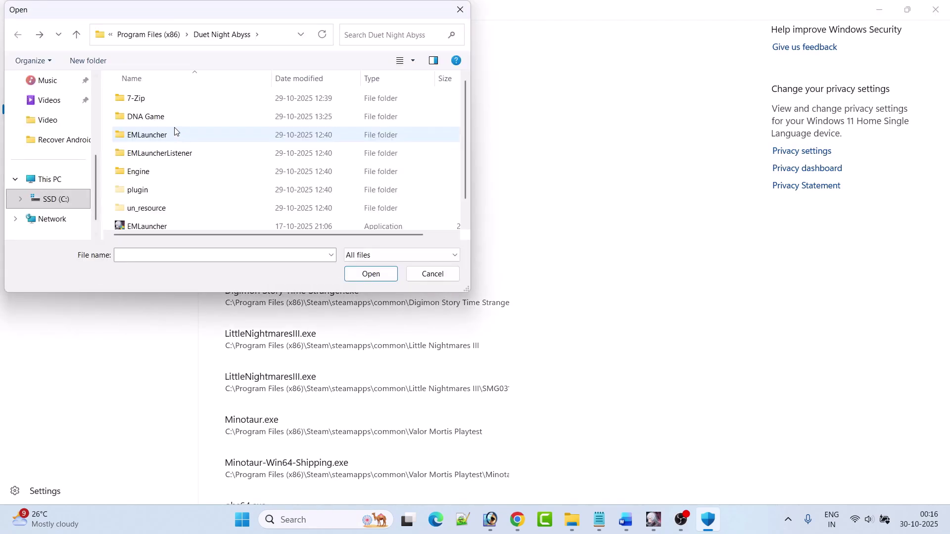
double_click(160, 138)
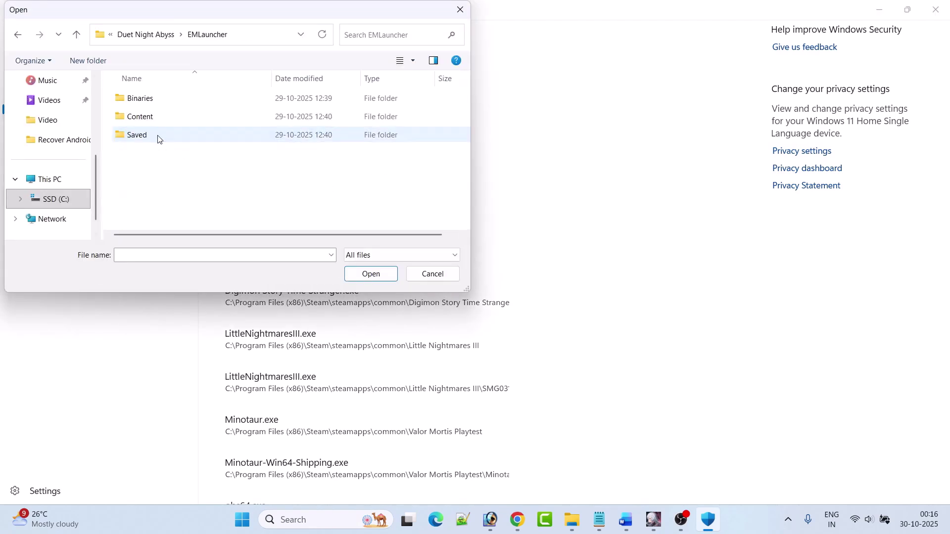
double_click(156, 100)
double_click(158, 99)
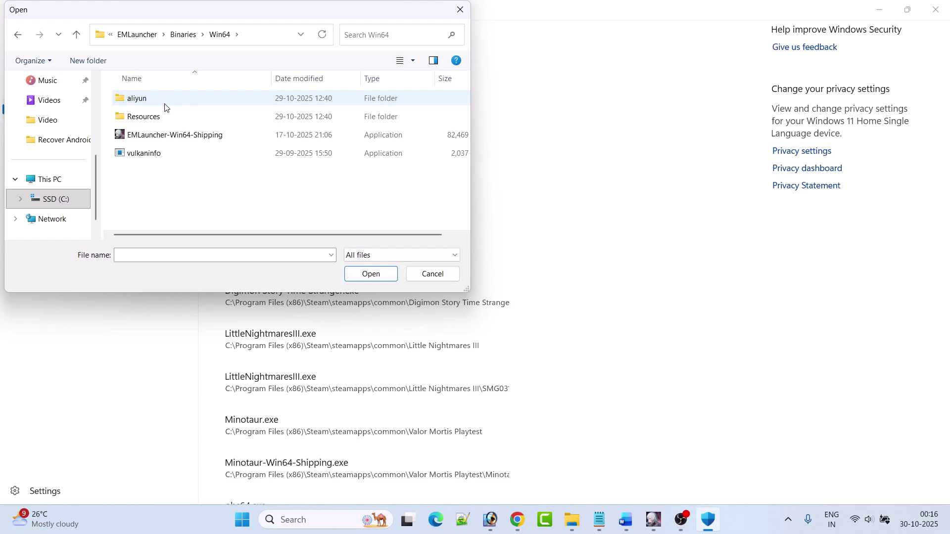
left_click(183, 139)
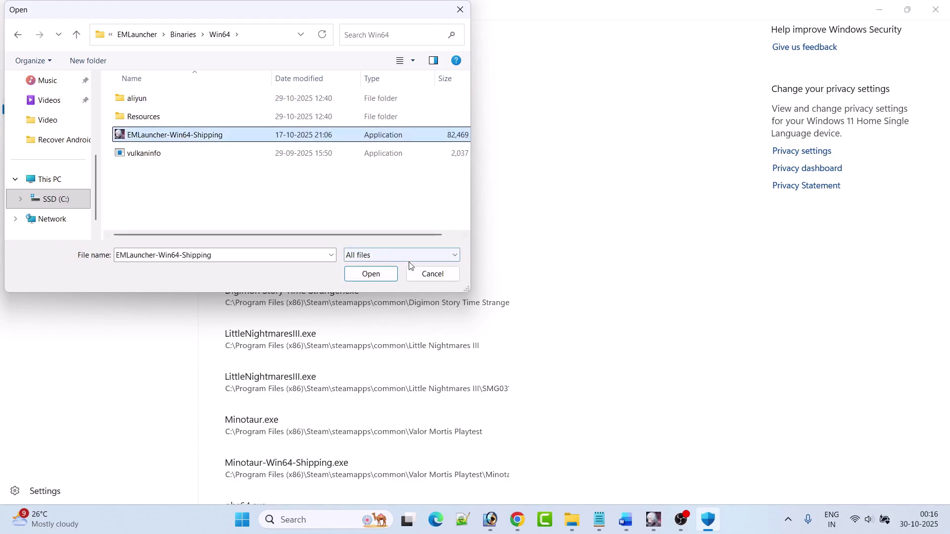
left_click(371, 275)
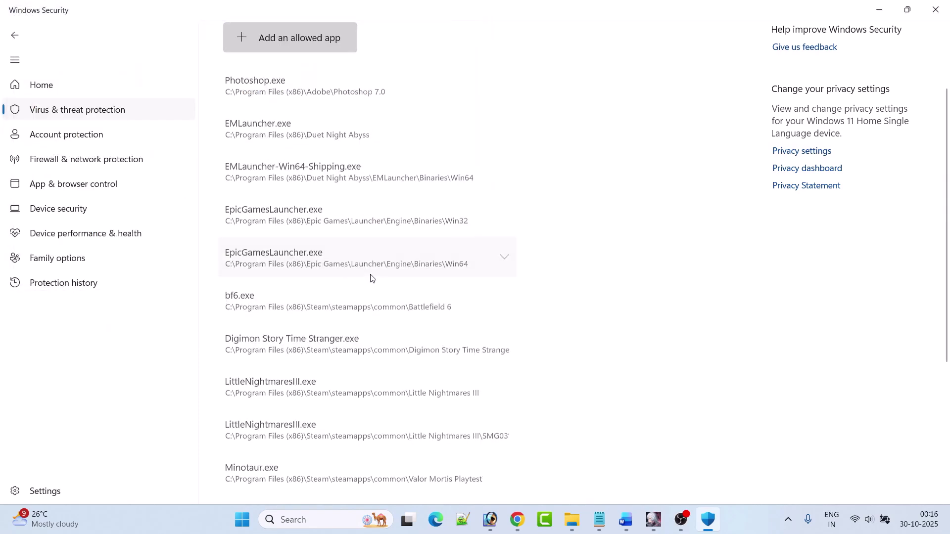
- Allow the EM application from the Duet Night Abyss\DNA Game folder through Controlled folder access
left_click(287, 43)
left_click(271, 86)
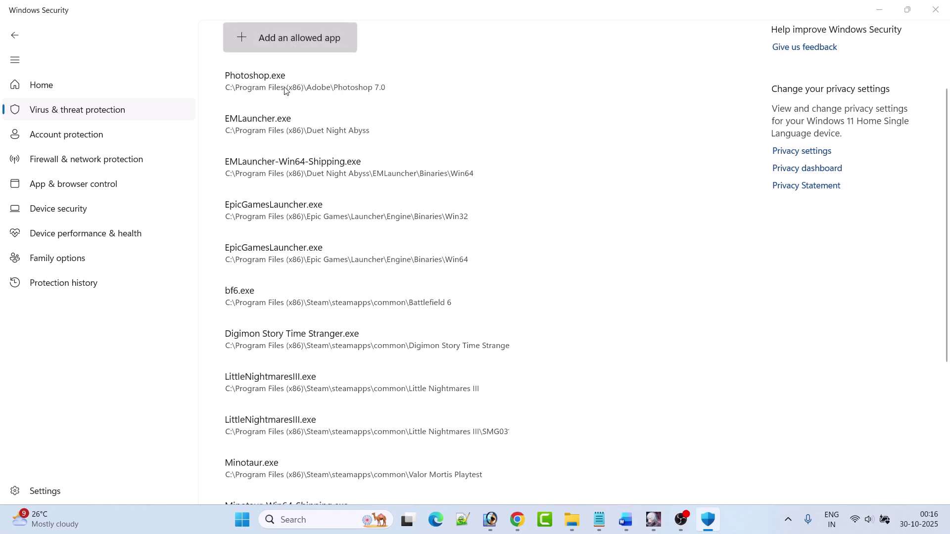
left_click(77, 36)
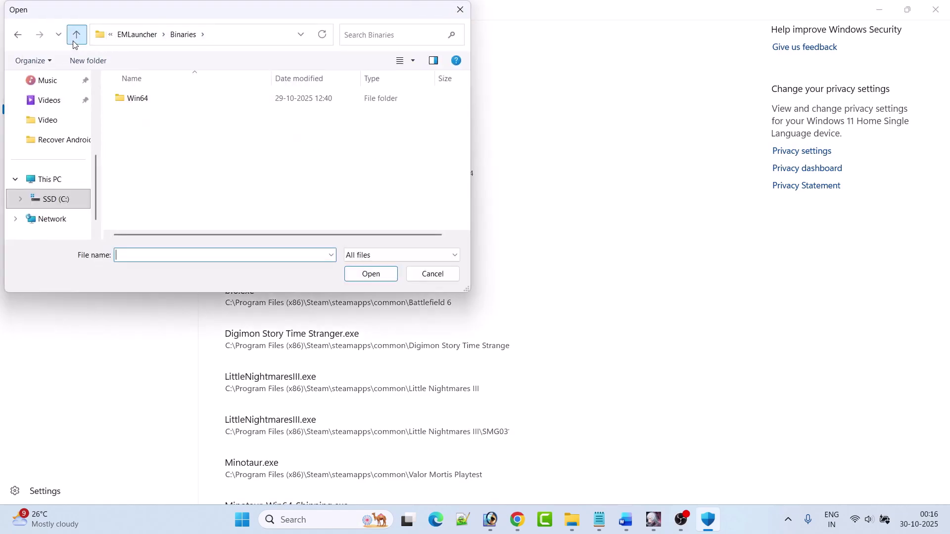
left_click(76, 35)
left_click(77, 36)
double_click(149, 119)
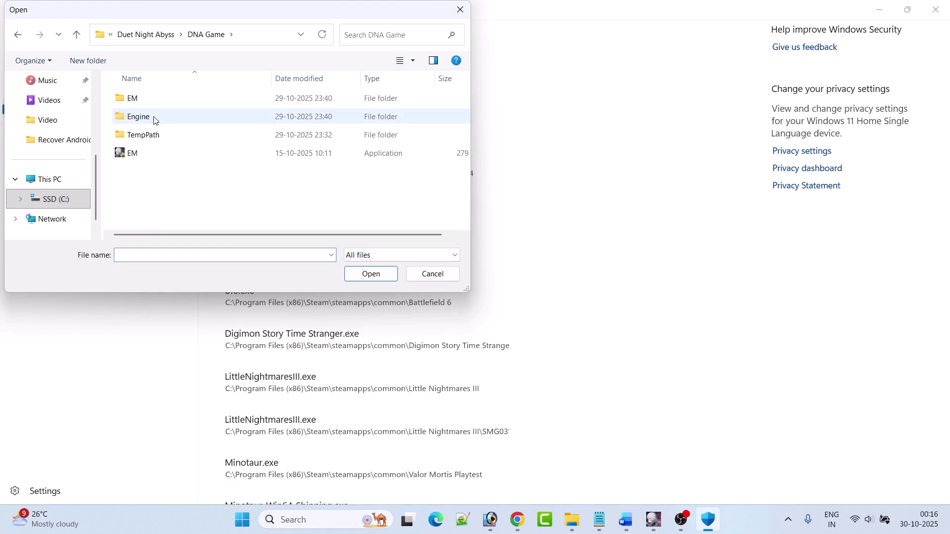
left_click(149, 155)
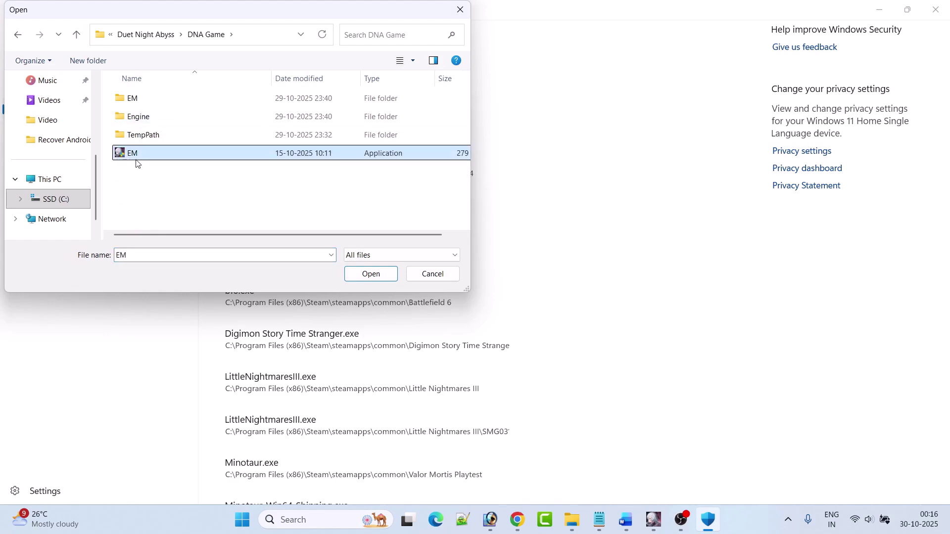
left_click(378, 275)
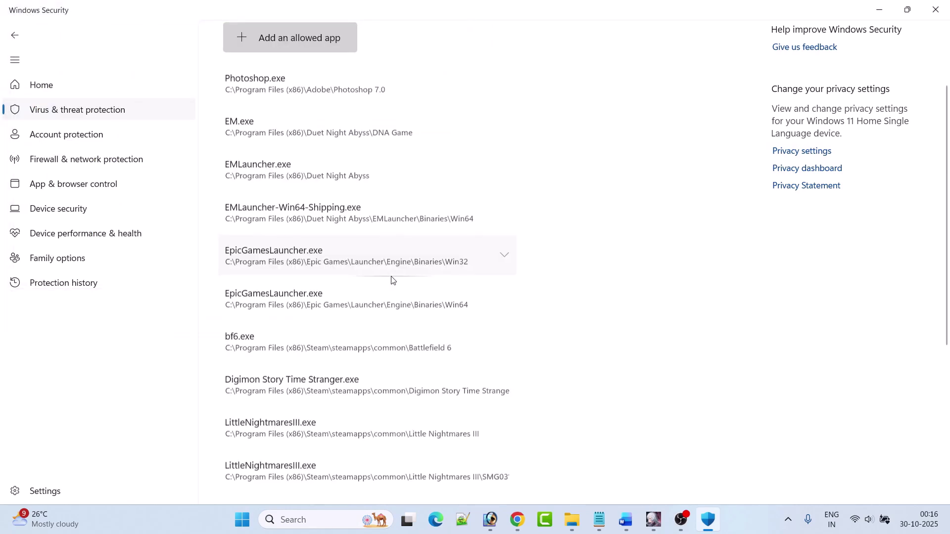
- Allow EM-Win64-Shipping from DNA Game\EM\Binaries\Win64 through Controlled folder access
left_click(290, 40)
left_click(284, 89)
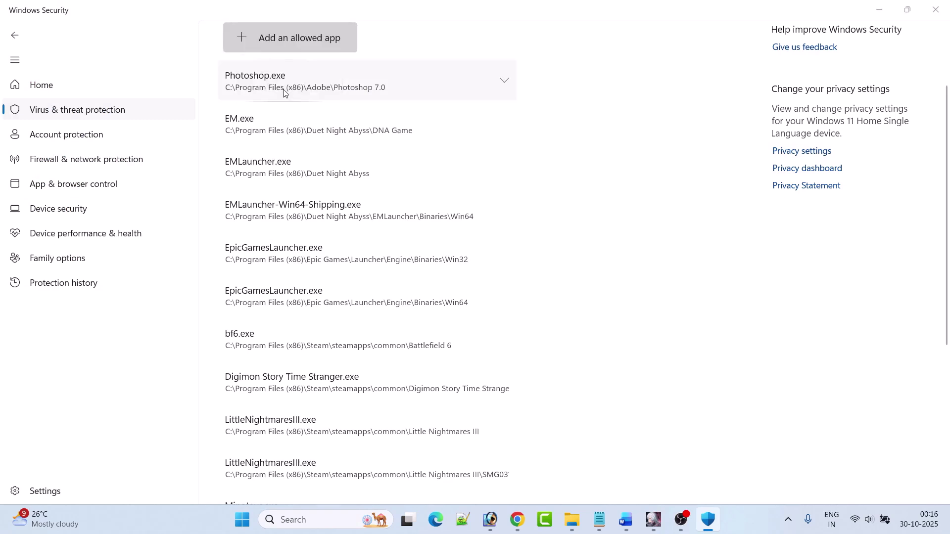
double_click(132, 98)
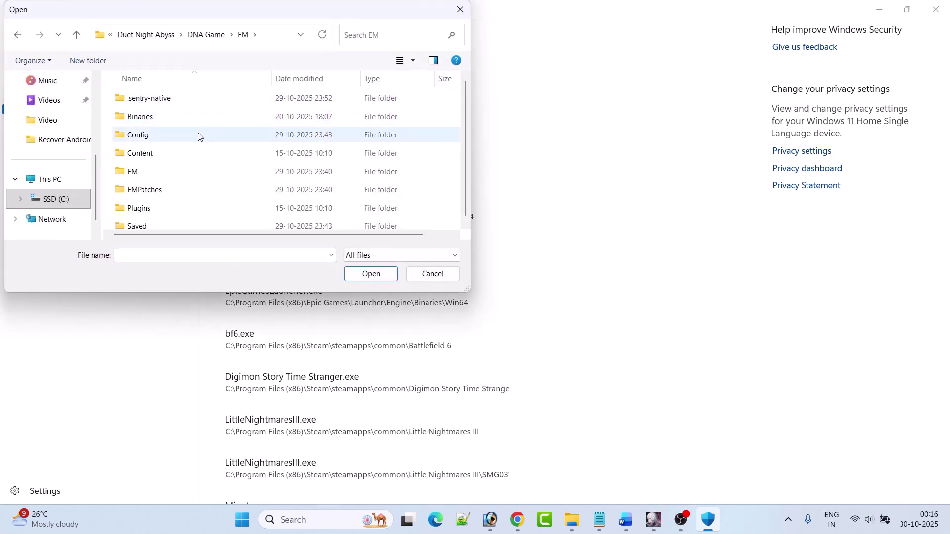
double_click(157, 118)
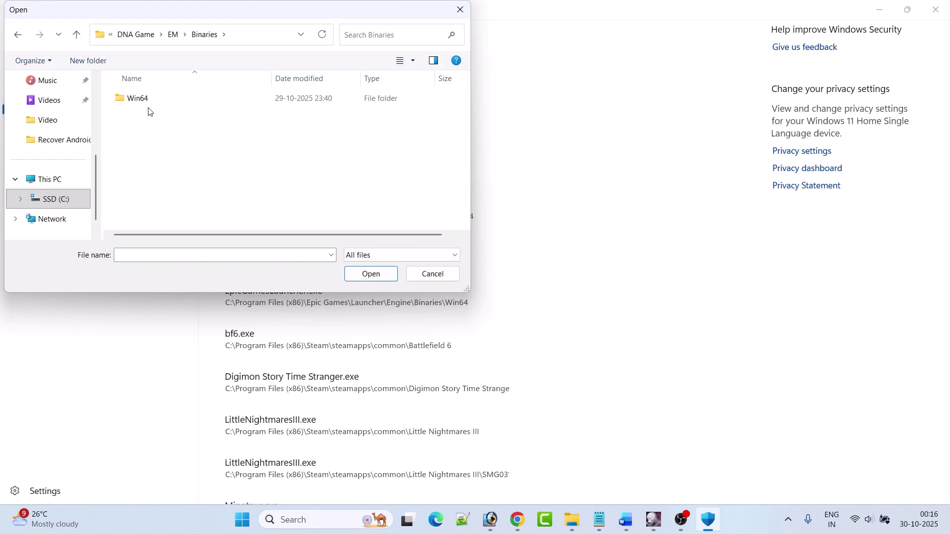
double_click(147, 100)
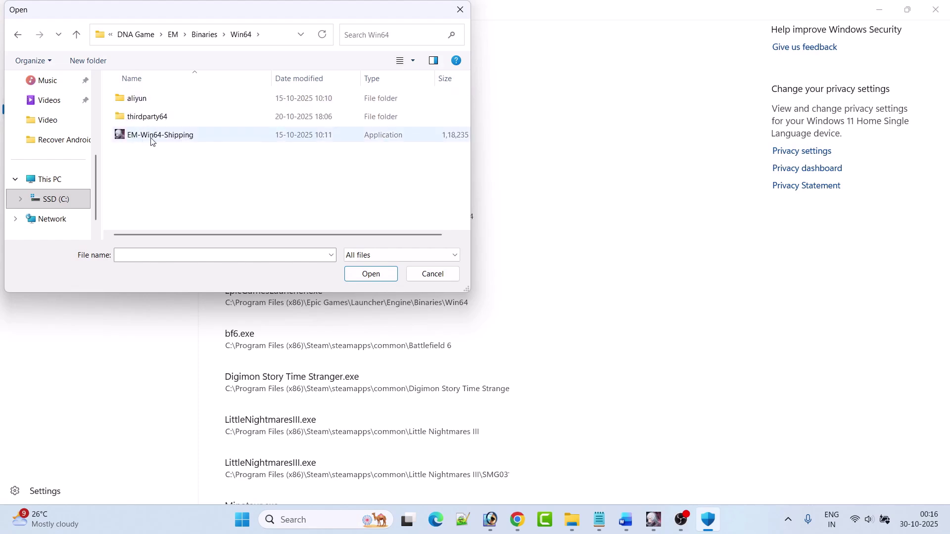
left_click(154, 139)
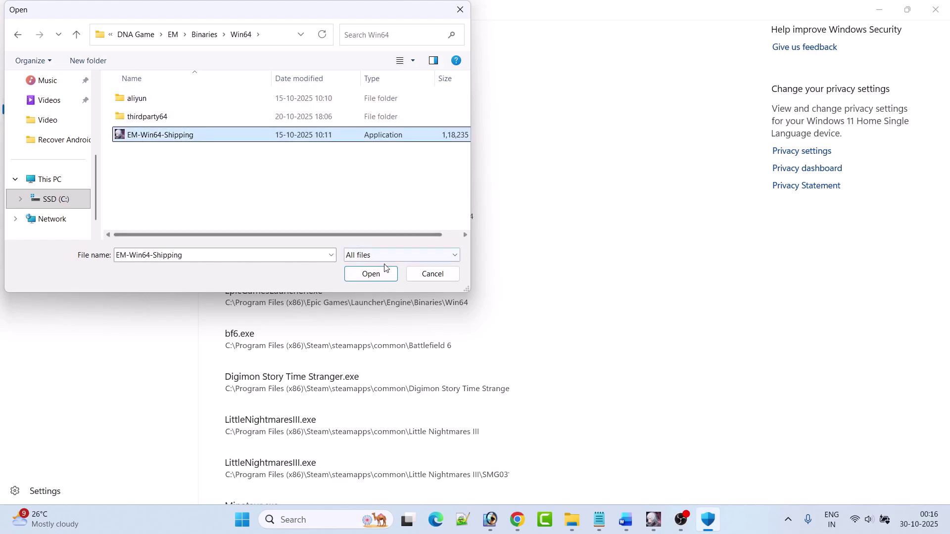
left_click(371, 274)
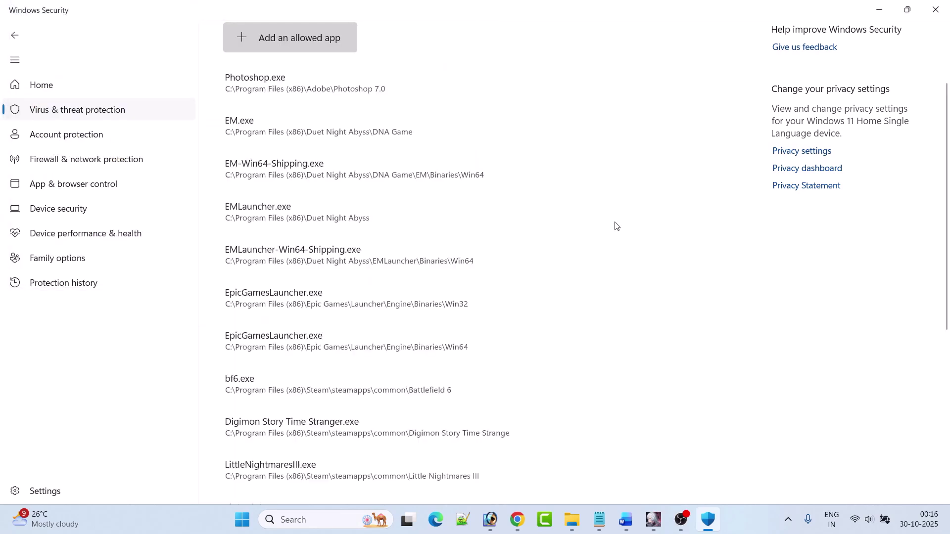
- Go to Firewall & network protection, open the list of apps allowed through the firewall and unlock it for changes
left_click(17, 40)
left_click(18, 40)
left_click(19, 41)
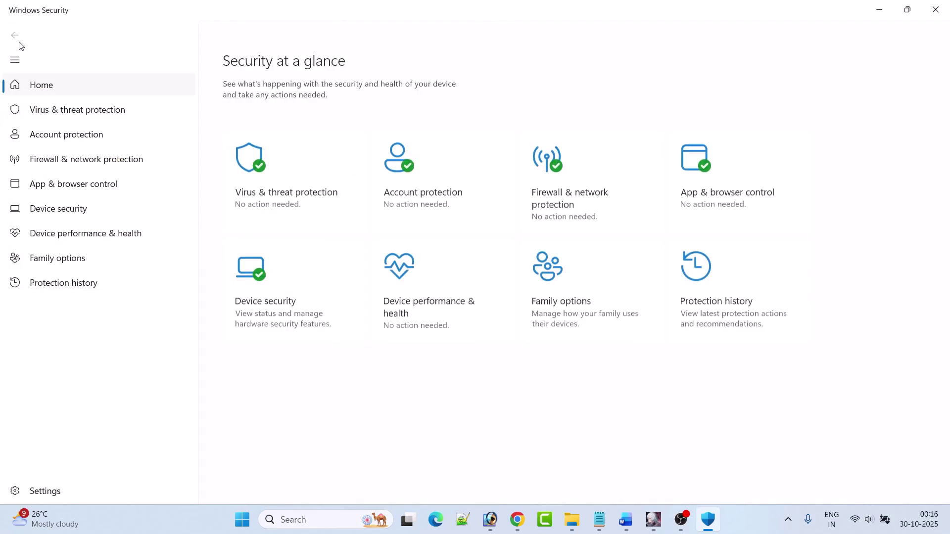
left_click(580, 208)
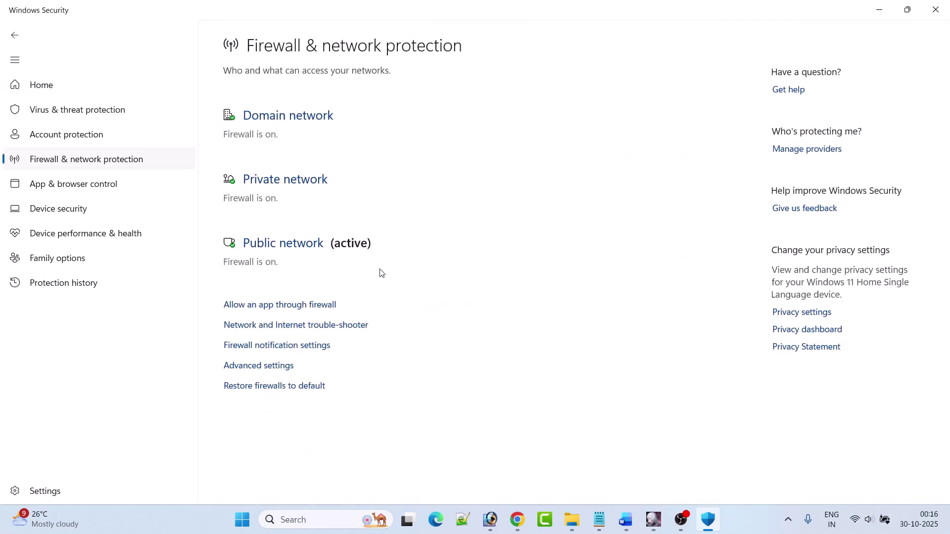
left_click(302, 307)
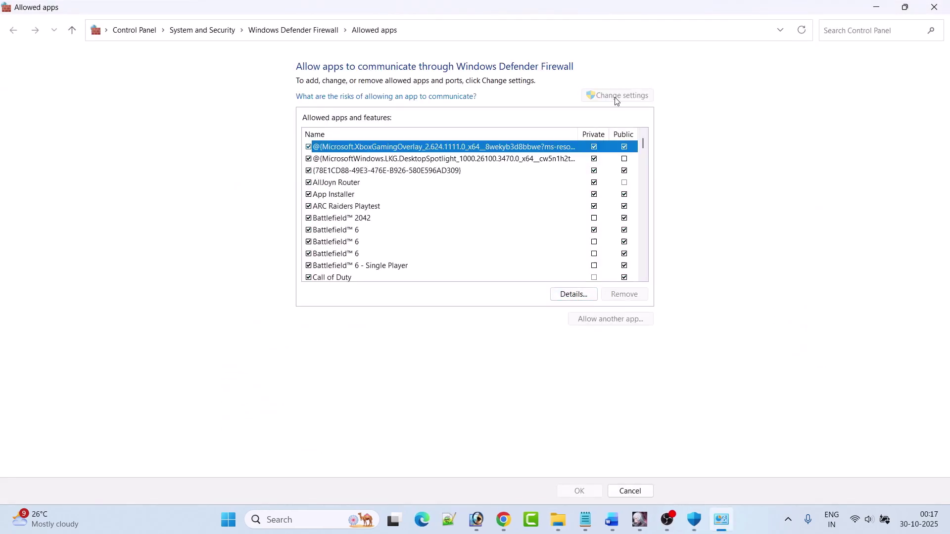
left_click(617, 97)
- Start allowing another app through the firewall and browse to the Duet Night Abyss folder in C:\Program Files (x86)
left_click(601, 321)
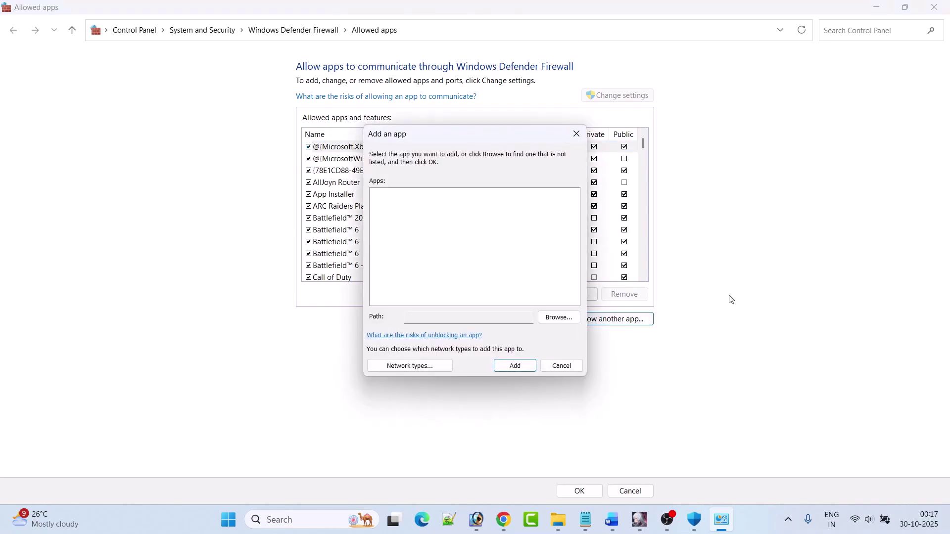
key("Return")
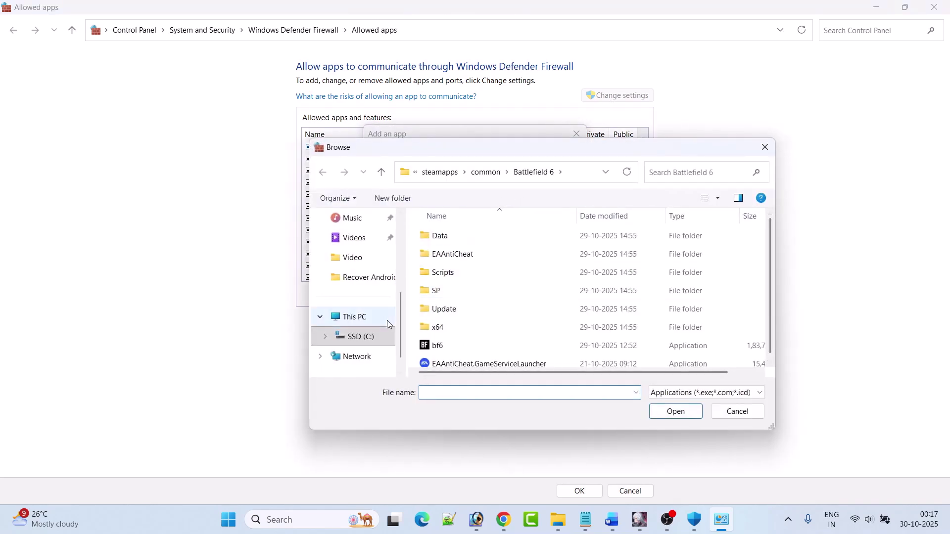
left_click(364, 319)
left_click(485, 248)
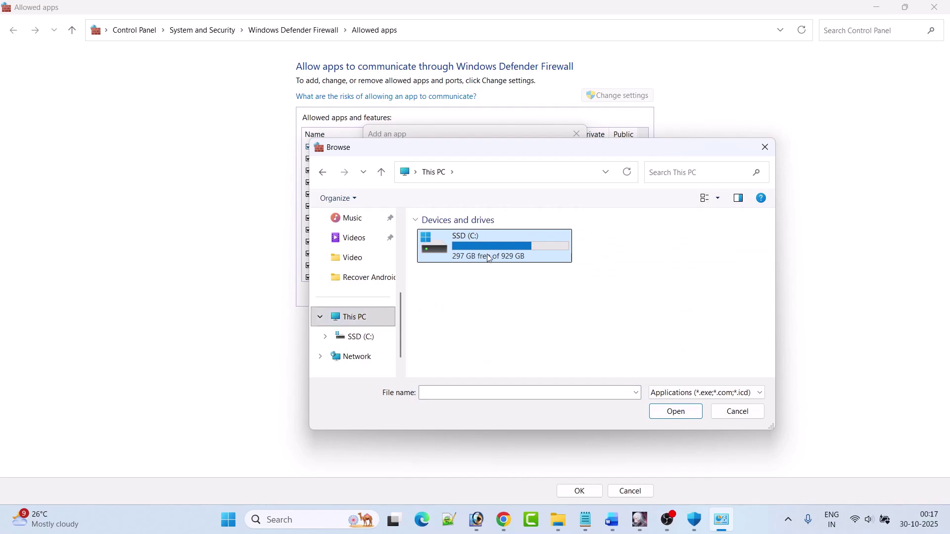
double_click(485, 247)
scroll(471, 321, "down", 5)
left_click(472, 306)
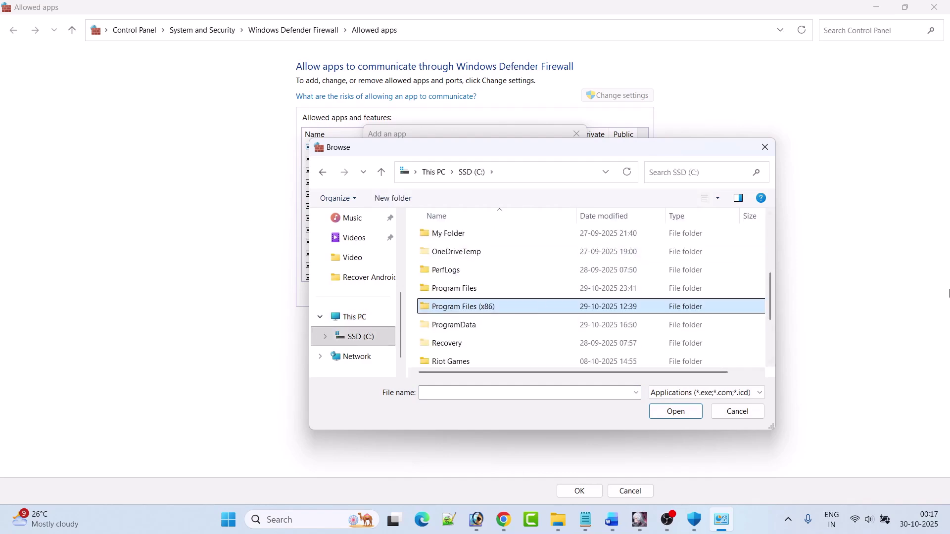
key("Return")
key("d")
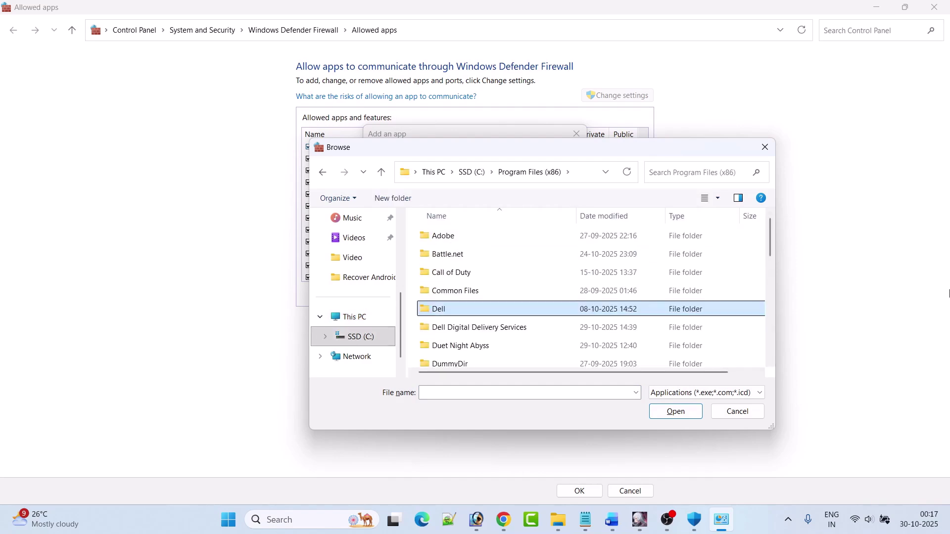
key("d")
key("d")
key("Return")
scroll(654, 303, "down", 1)
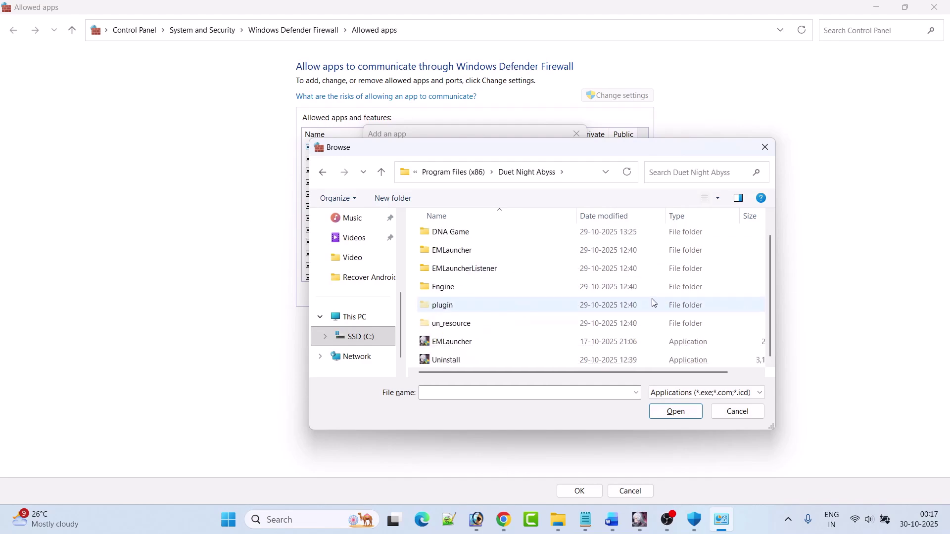
- Add the EMLauncher application from the Duet Night Abyss folder to the firewall's allowed apps
left_click(466, 345)
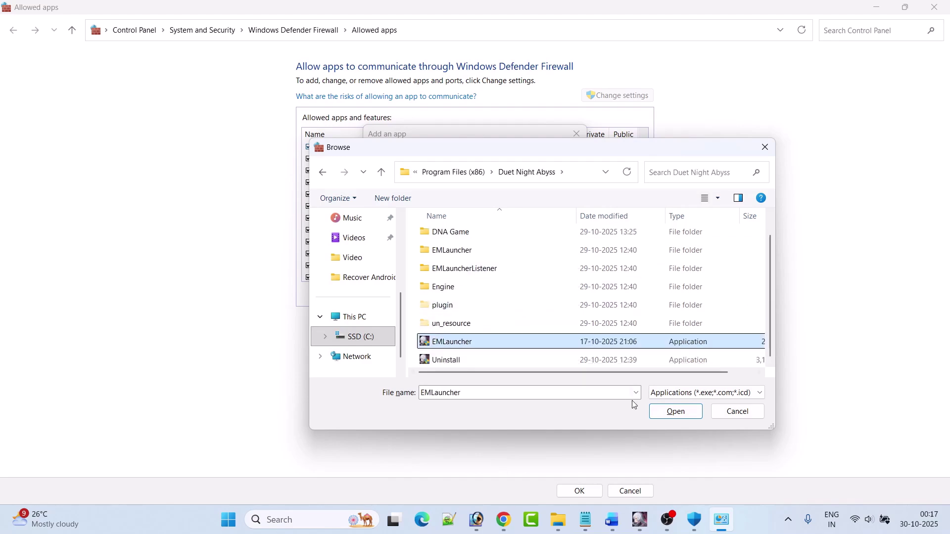
left_click(682, 417)
left_click(524, 370)
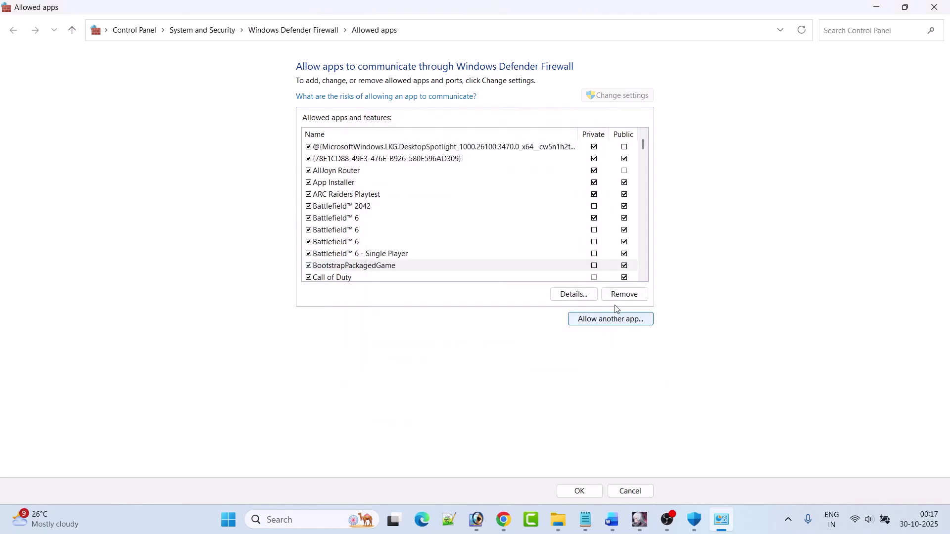
- Allow EMLauncher-Win64-Shipping from Duet Night Abyss\EMLauncher\Binaries\Win64 through the firewall
left_click(621, 320)
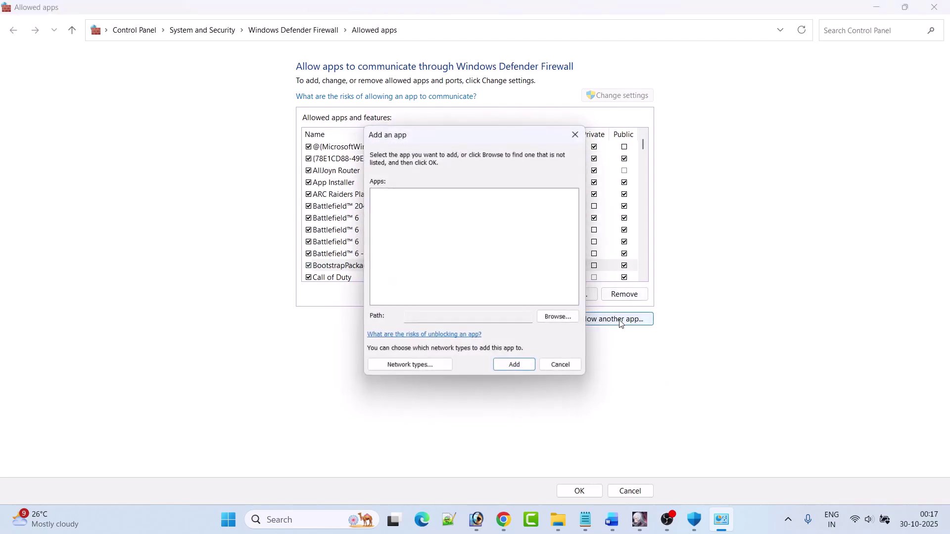
left_click(556, 319)
double_click(455, 273)
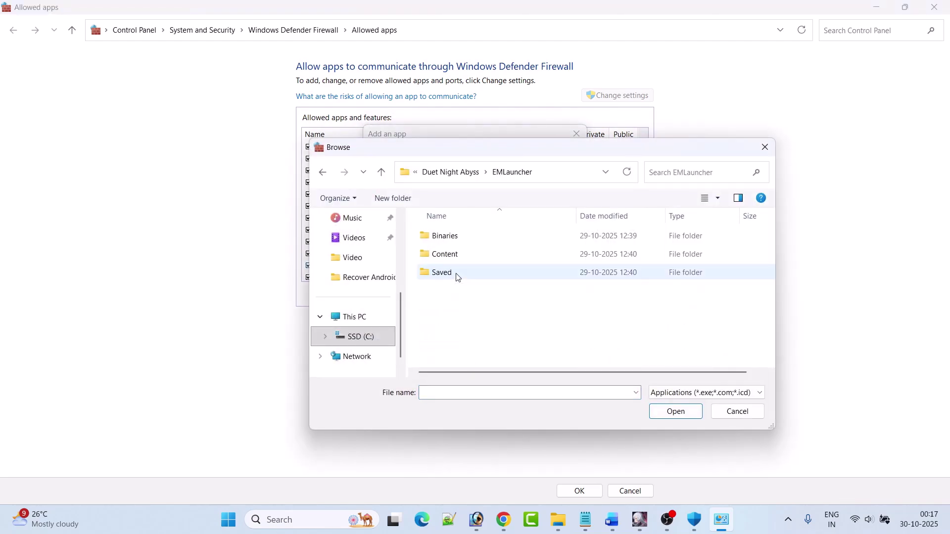
double_click(456, 239)
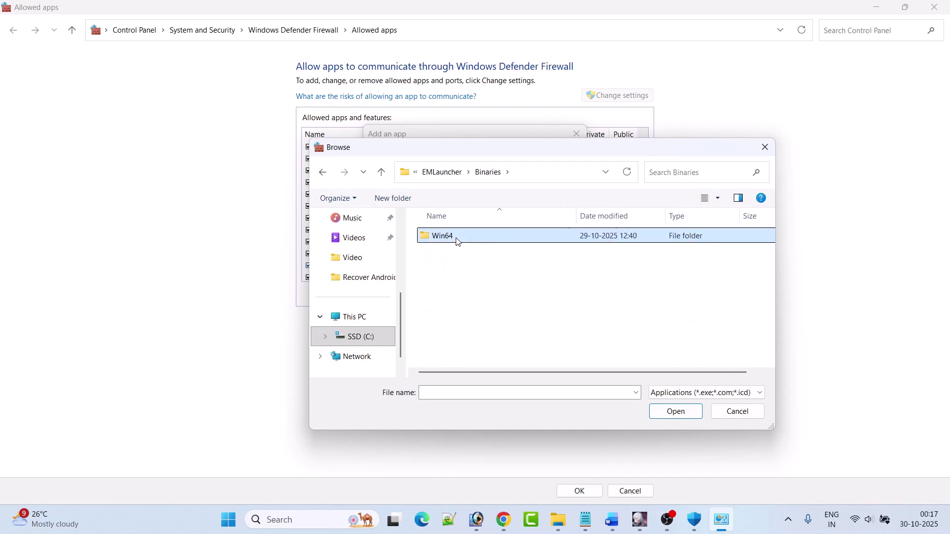
double_click(457, 239)
left_click(462, 275)
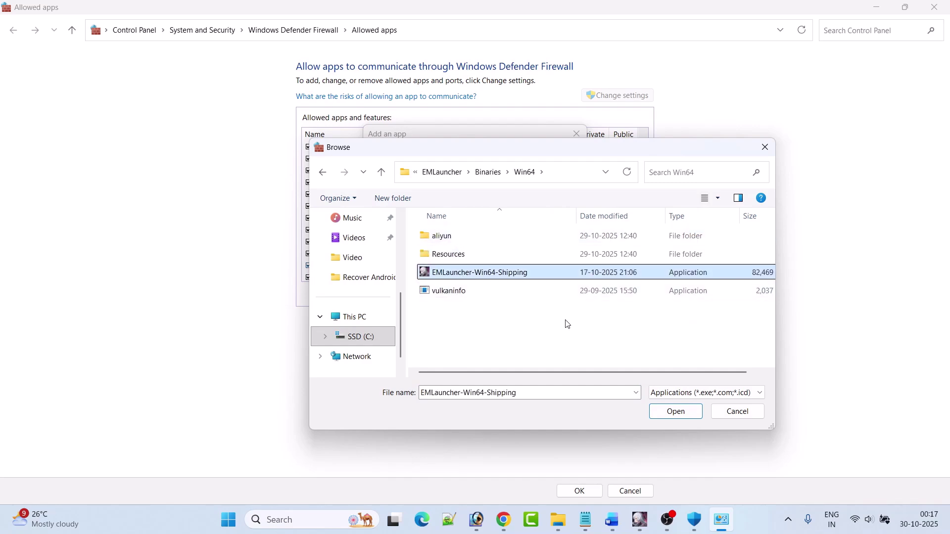
left_click(664, 413)
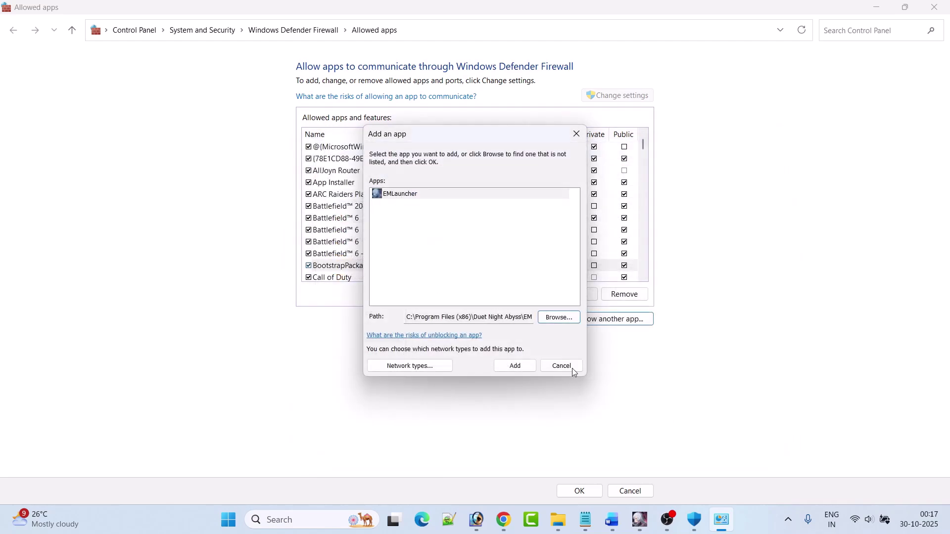
left_click(514, 366)
- Allow the EM application from the Duet Night Abyss\DNA Game folder through the firewall
left_click(608, 320)
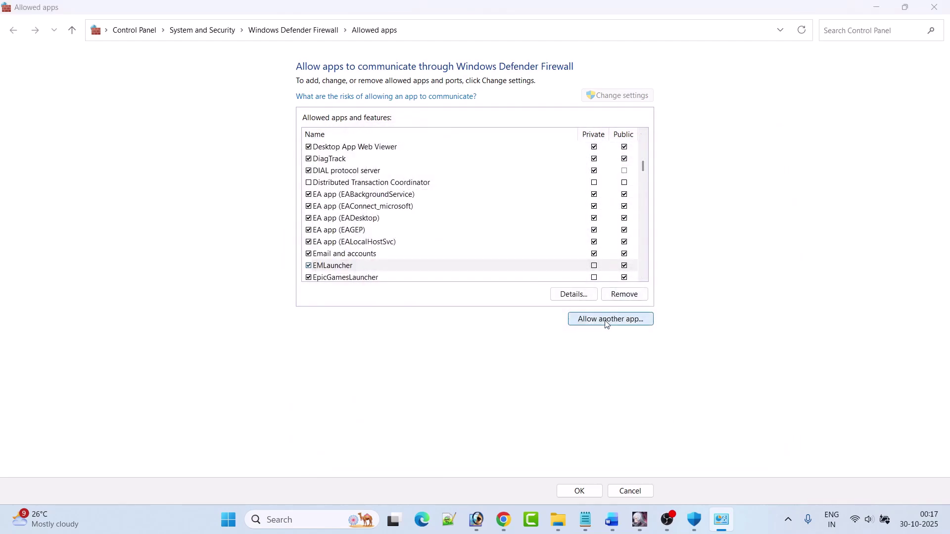
left_click(559, 318)
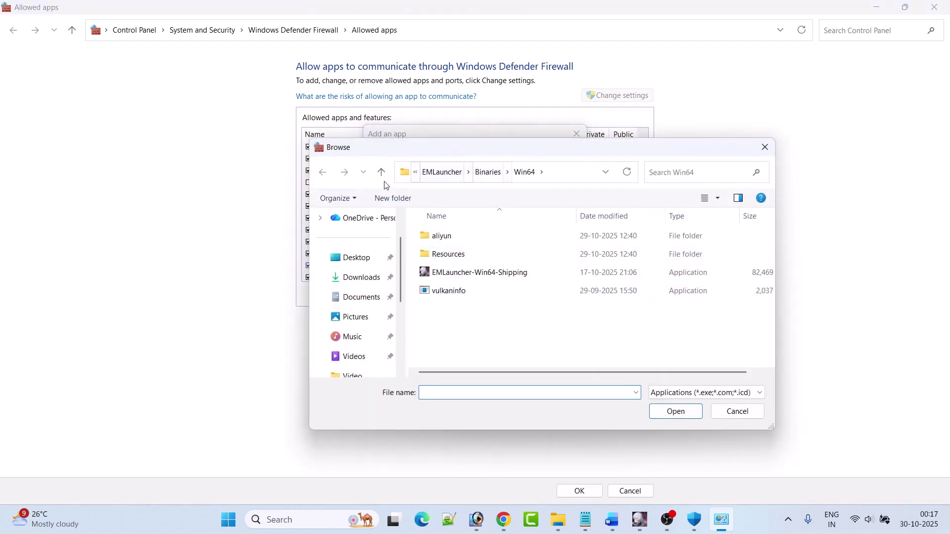
left_click(381, 179)
left_click(381, 180)
left_click(381, 179)
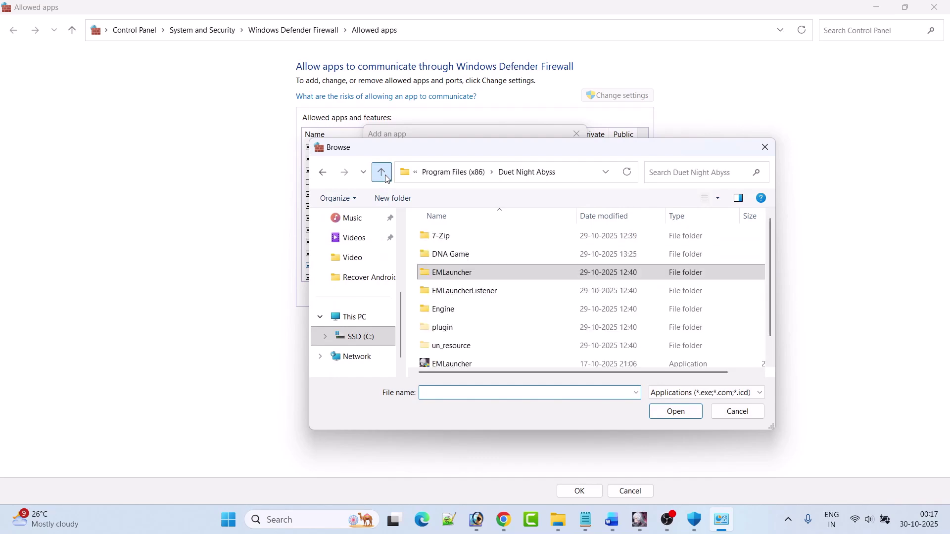
double_click(458, 256)
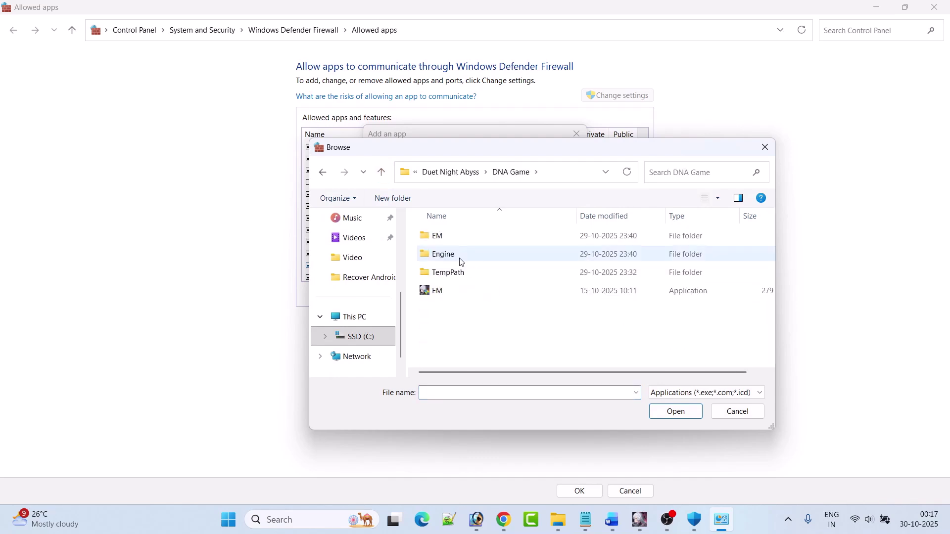
left_click(447, 293)
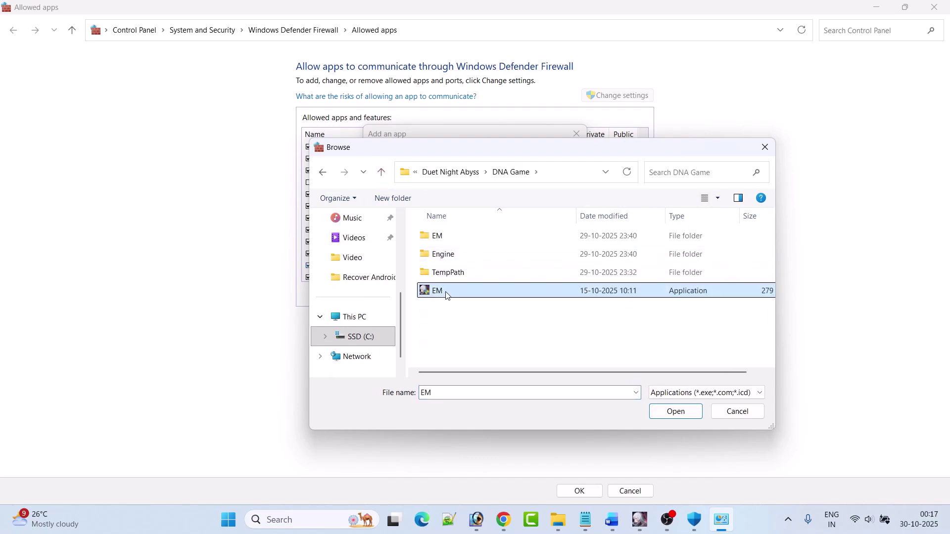
left_click(686, 415)
left_click(519, 370)
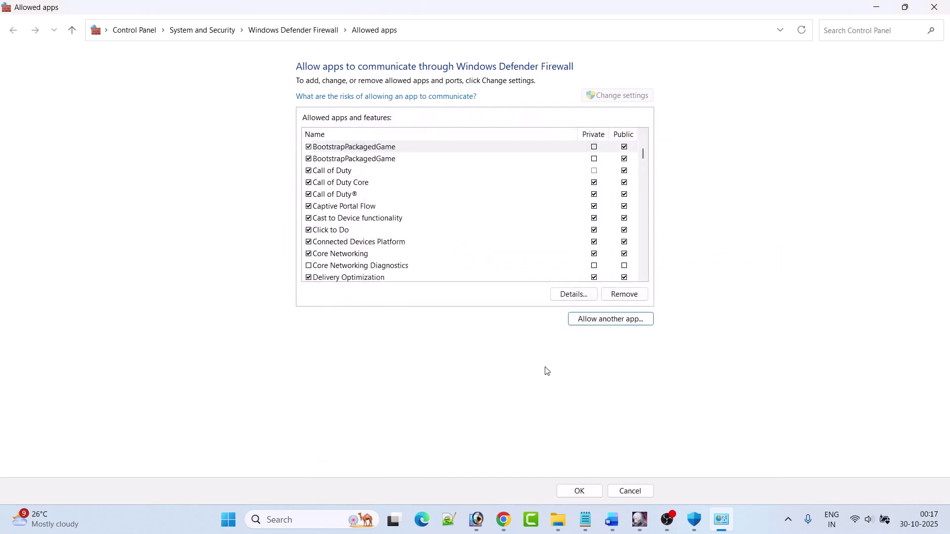
- Allow EM-Win64-Shipping from DNA Game\EM\Binaries\Win64 through the firewall, then save the allowed apps list and close Windows Security
left_click(615, 321)
left_click(551, 318)
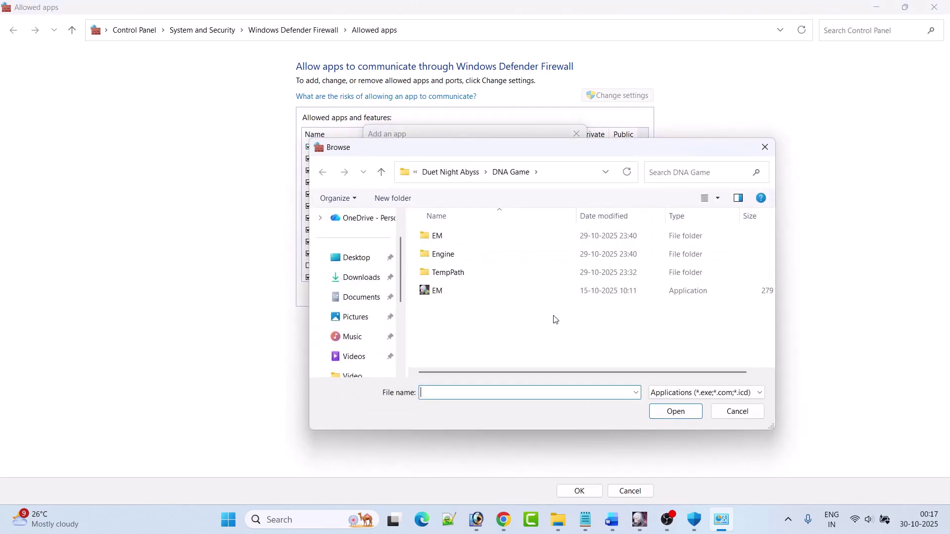
double_click(445, 238)
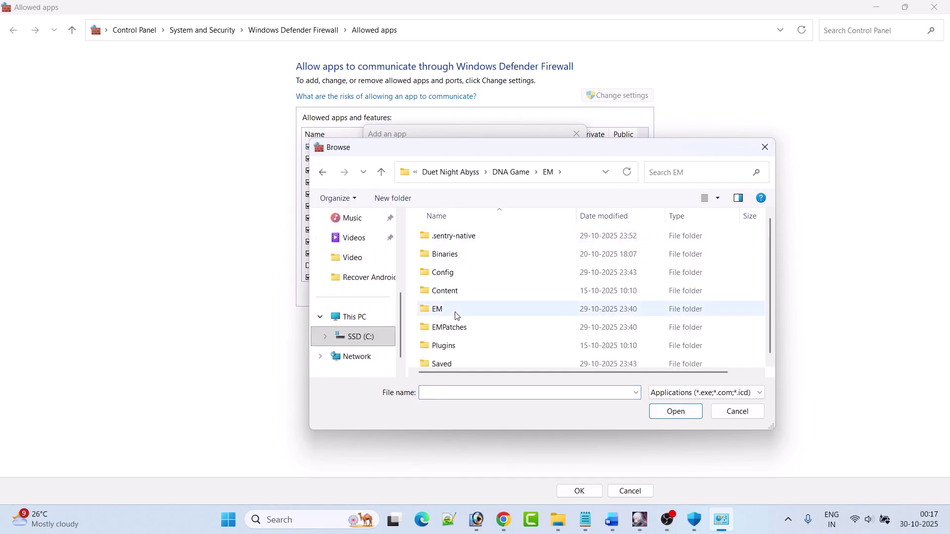
double_click(454, 255)
double_click(456, 237)
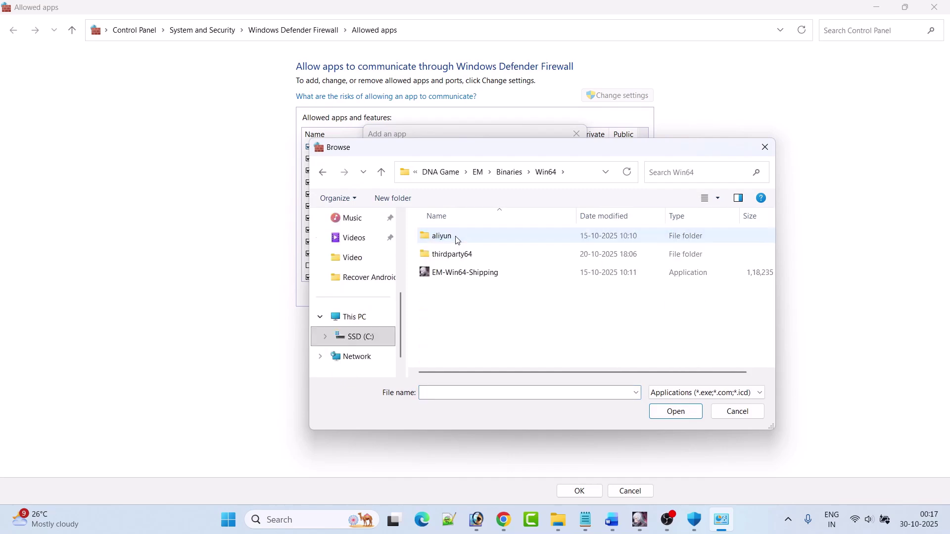
left_click(445, 275)
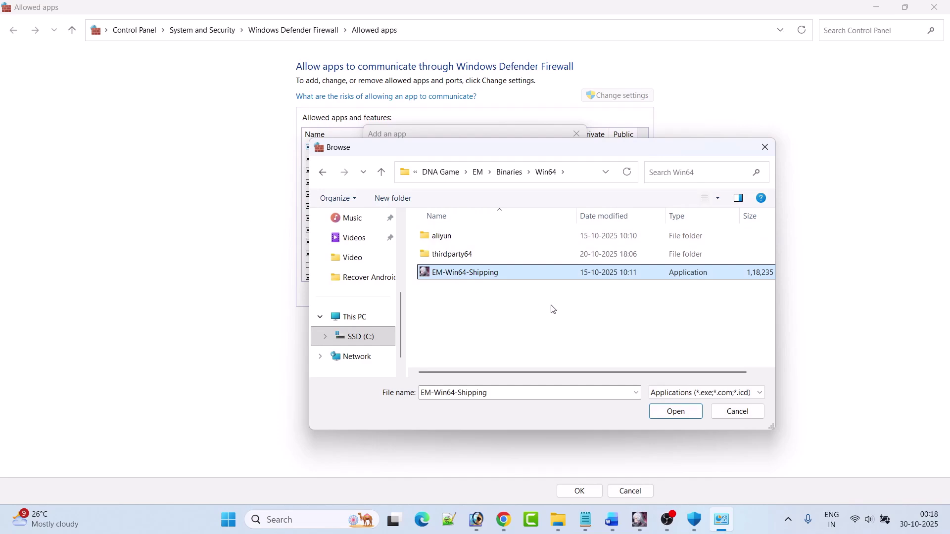
left_click(674, 412)
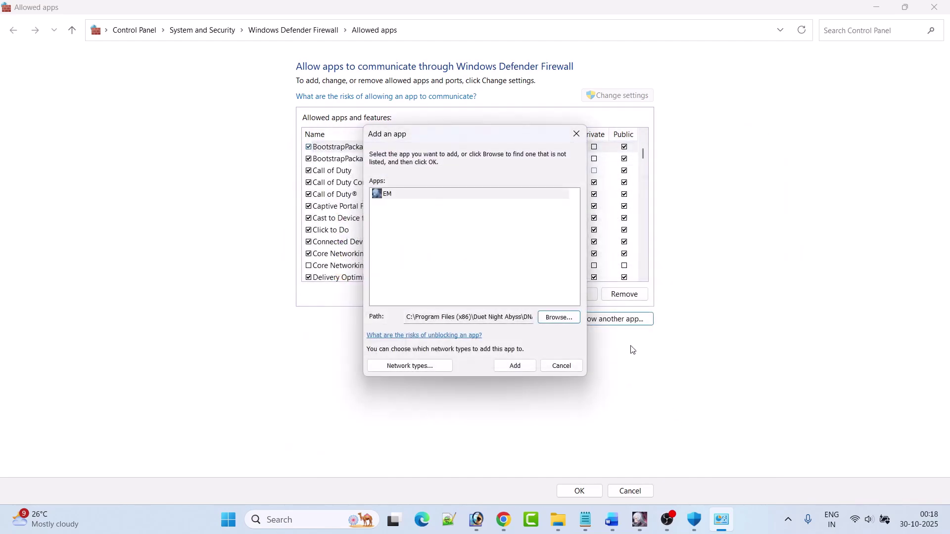
left_click(515, 367)
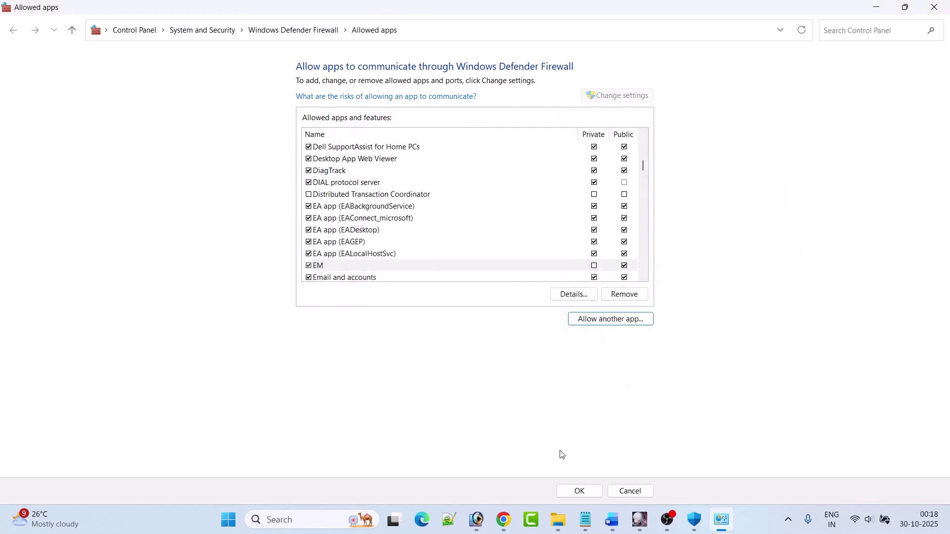
left_click(579, 491)
key("alt+F4")
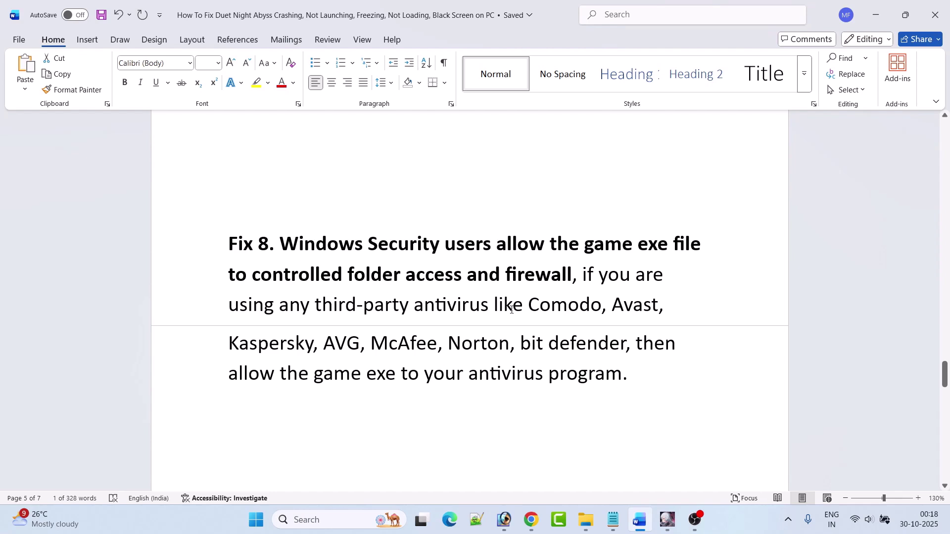
- In the Word notes, review the third-party antivirus advice in Fix 8 and select the Visual C++ download link under Fix 9
scroll(642, 306, "down", 1)
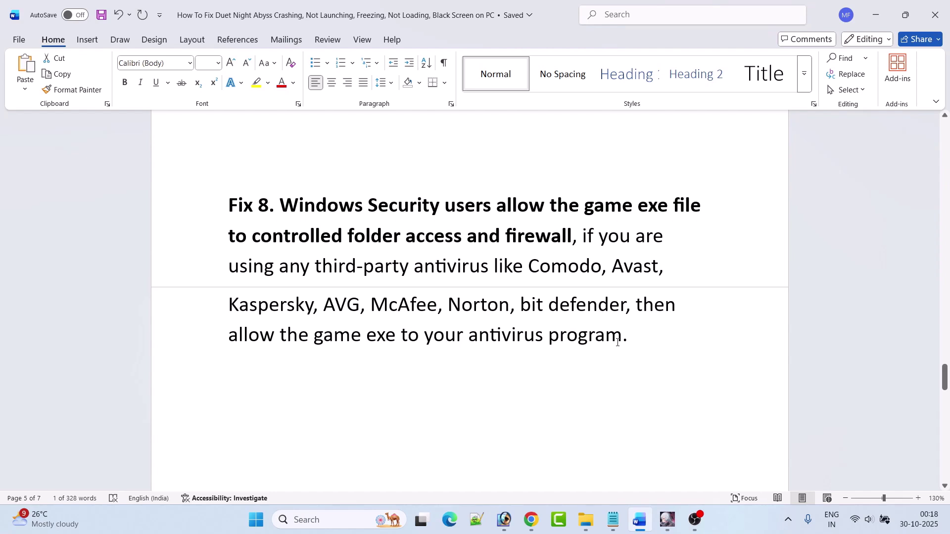
left_click(644, 341)
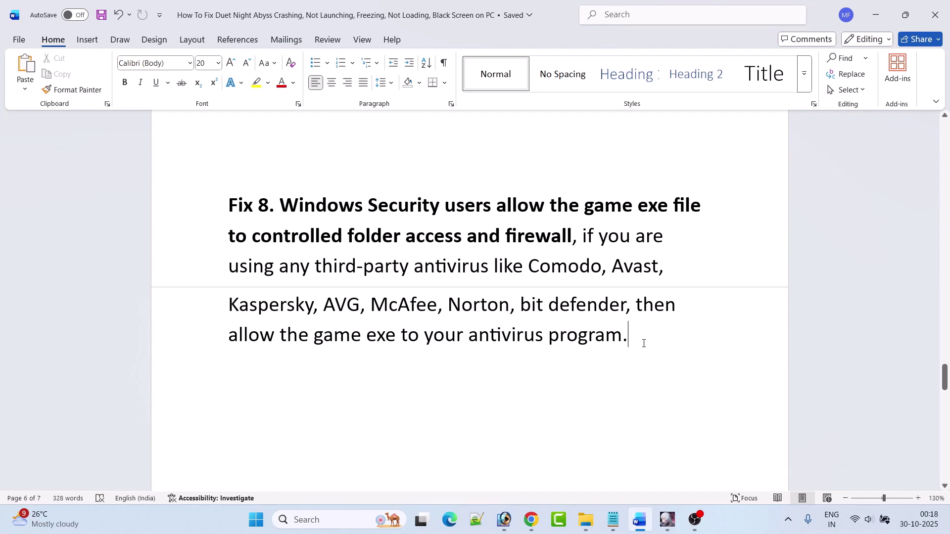
scroll(570, 337, "down", 10)
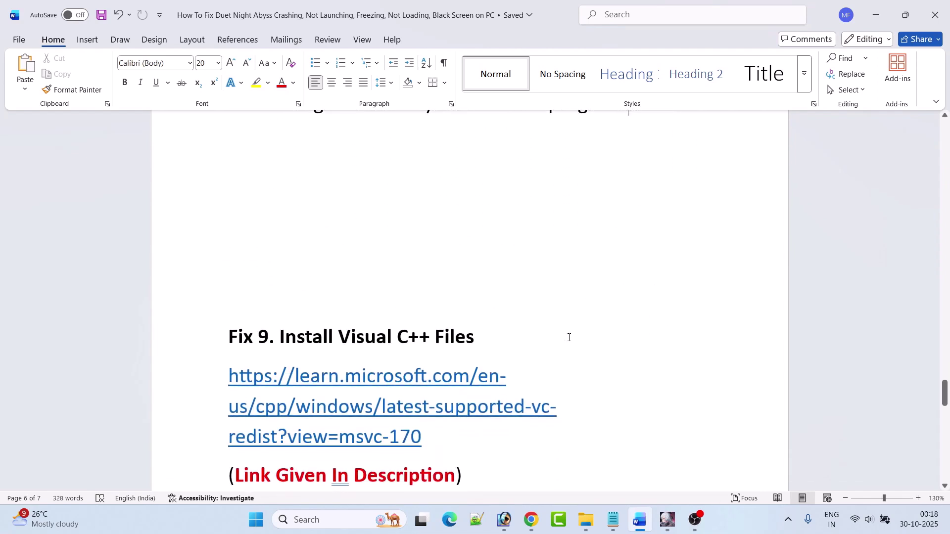
left_click_drag(442, 356, 224, 316)
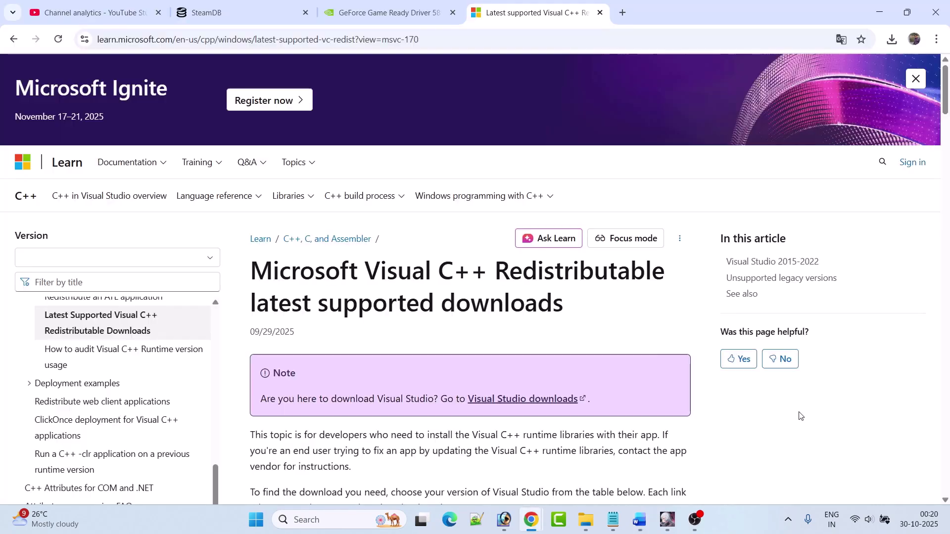
- In Chrome, download the X64 Visual C++ Redistributable from the Microsoft Learn page and use its installer to repair the installation
scroll(761, 433, "down", 20)
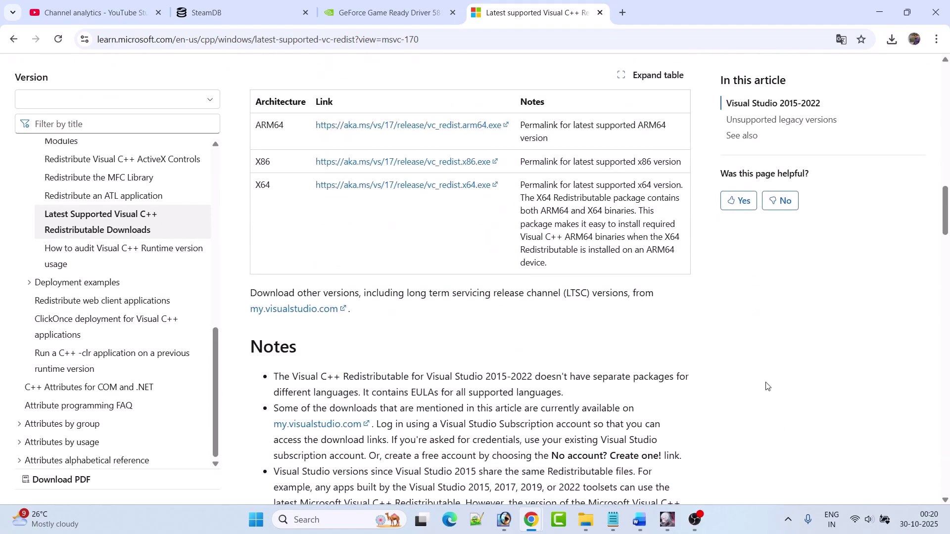
left_click(377, 187)
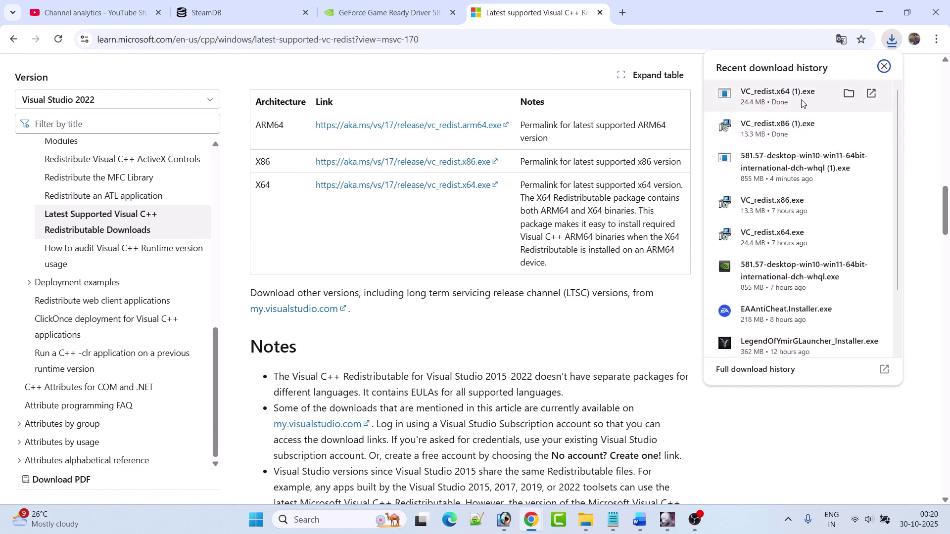
left_click(803, 103)
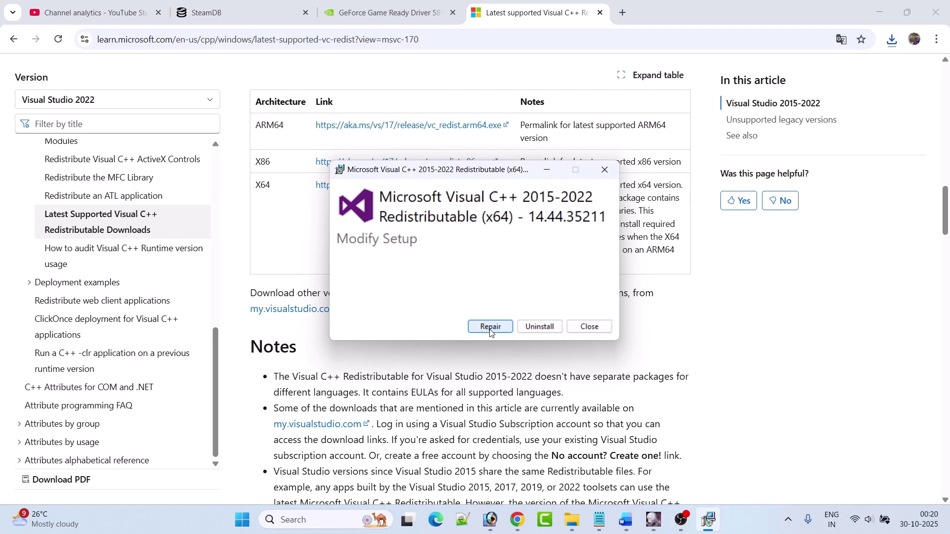
left_click(490, 328)
- Open the downloaded VC_redist.x86 (1).exe installer from the browser's recent downloads
left_click(891, 40)
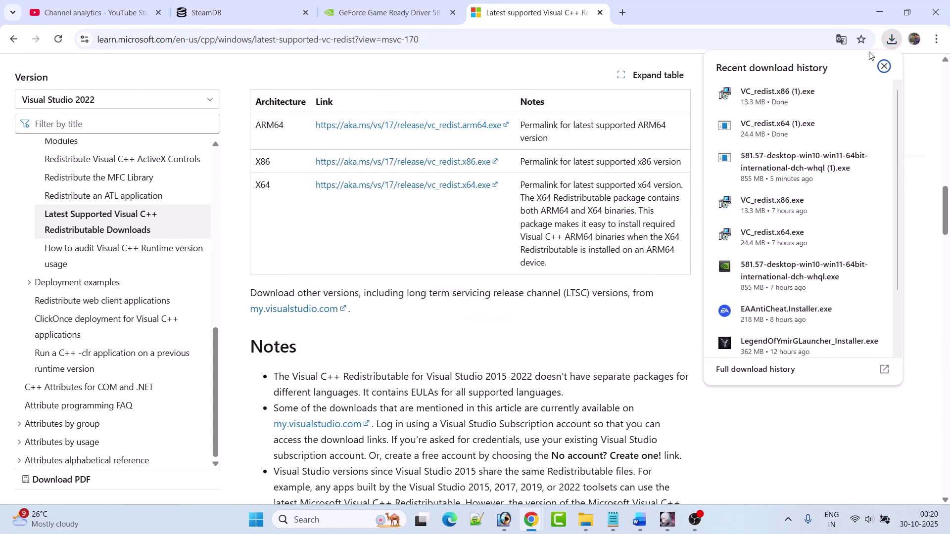
left_click(798, 101)
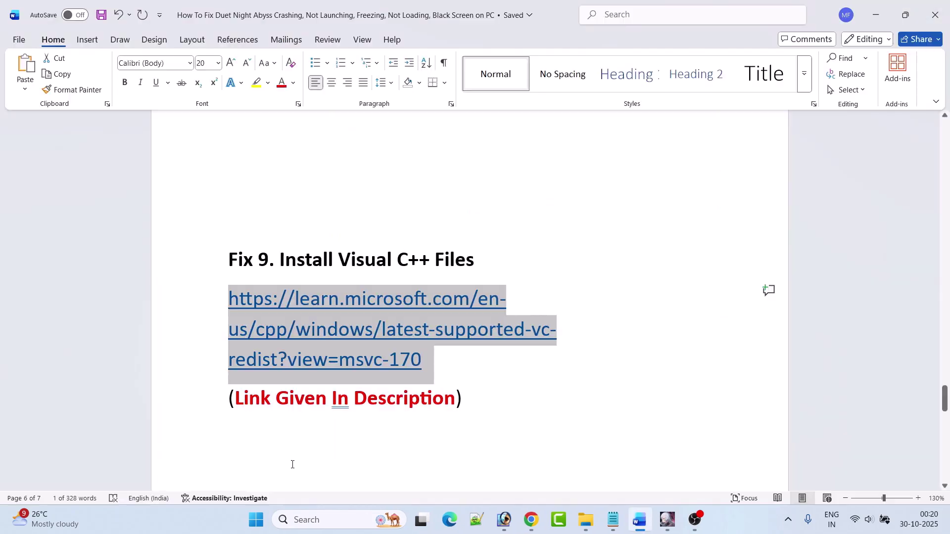
- Display the Windows power options for restarting the PC, and dismiss them without choosing one
key("super")
left_click(629, 477)
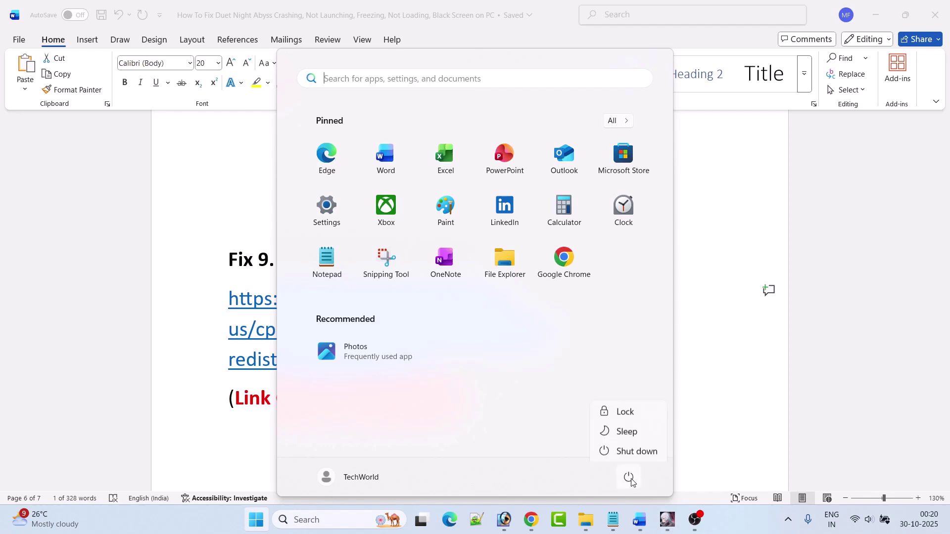
left_click(728, 426)
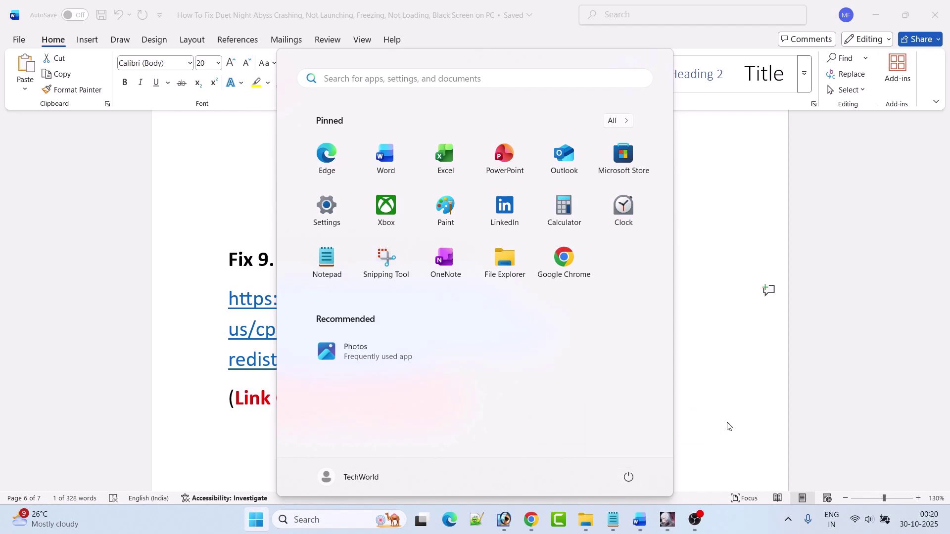
left_click(728, 426)
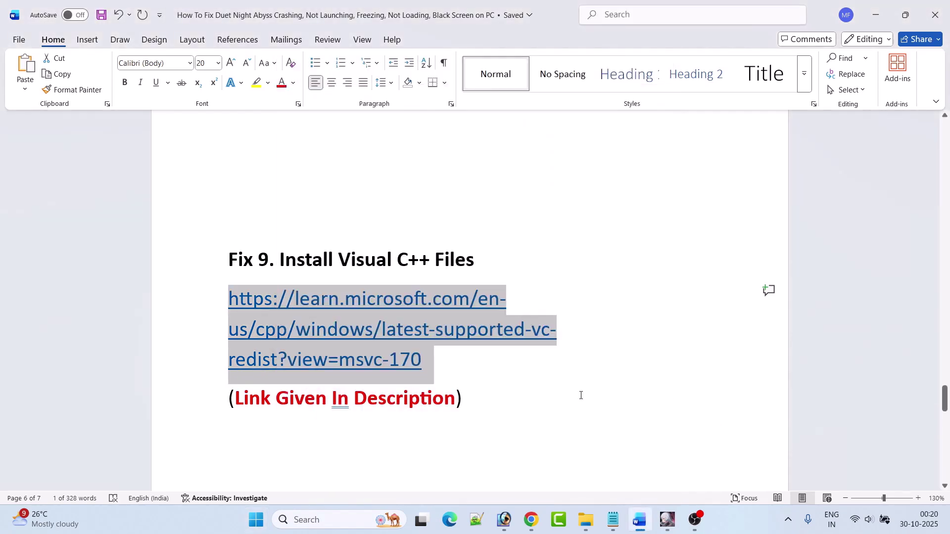
- Go to Fix 10 in the notes, search Windows for "duet night" to locate the app's Run as administrator option, and close the search
scroll(581, 395, "down", 5)
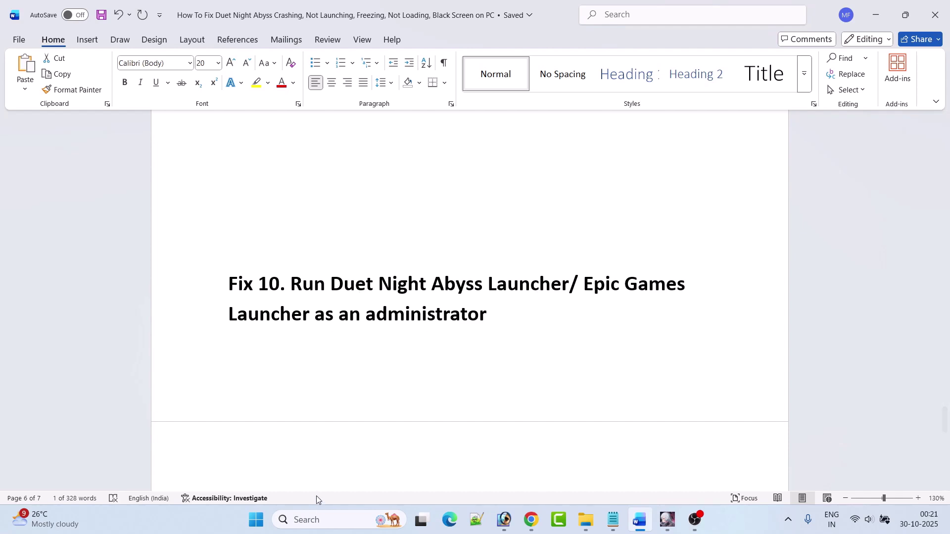
left_click(321, 521)
type("duest nigh")
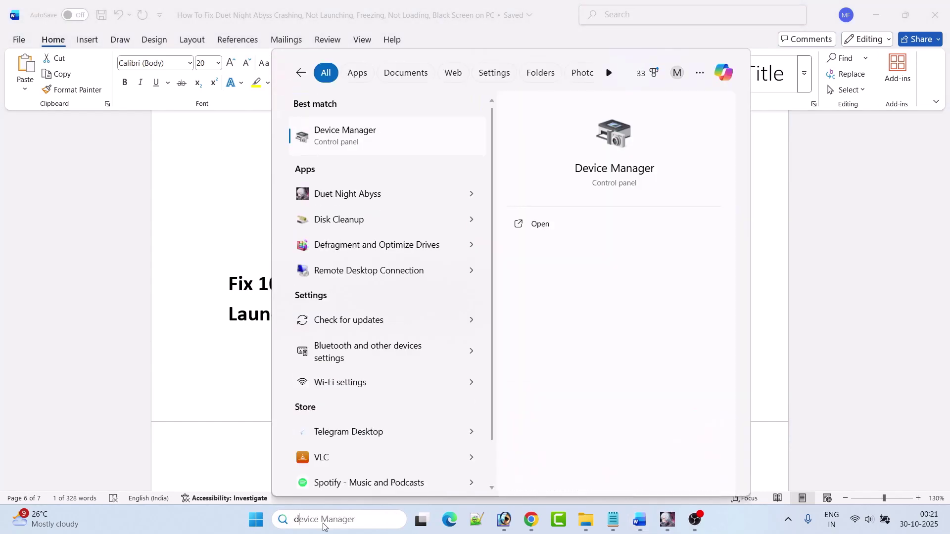
key("BackSpace")
key("BackSpace")
key("BackSpace")
key("BackSpace")
key("BackSpace")
key("BackSpace")
key("BackSpace")
type("t night")
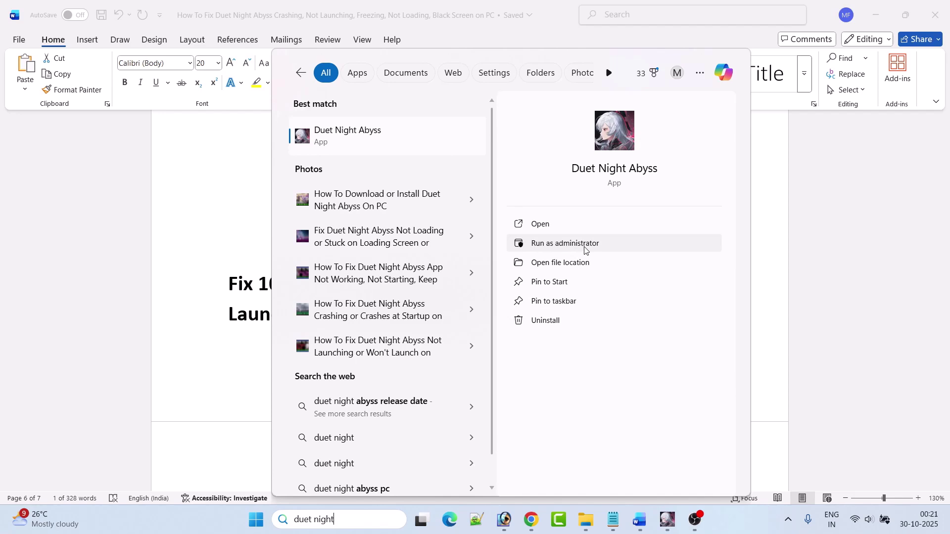
key("Escape")
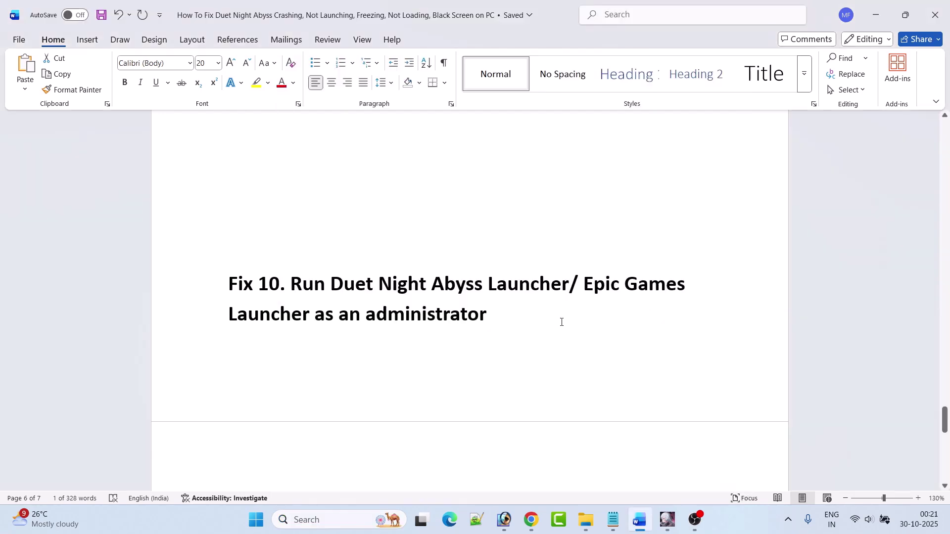
- Highlight "Epic Games Launcher" in the Fix 10 heading, and search Windows for "epic games" to locate its Run as administrator option
left_click_drag(585, 286, 315, 317)
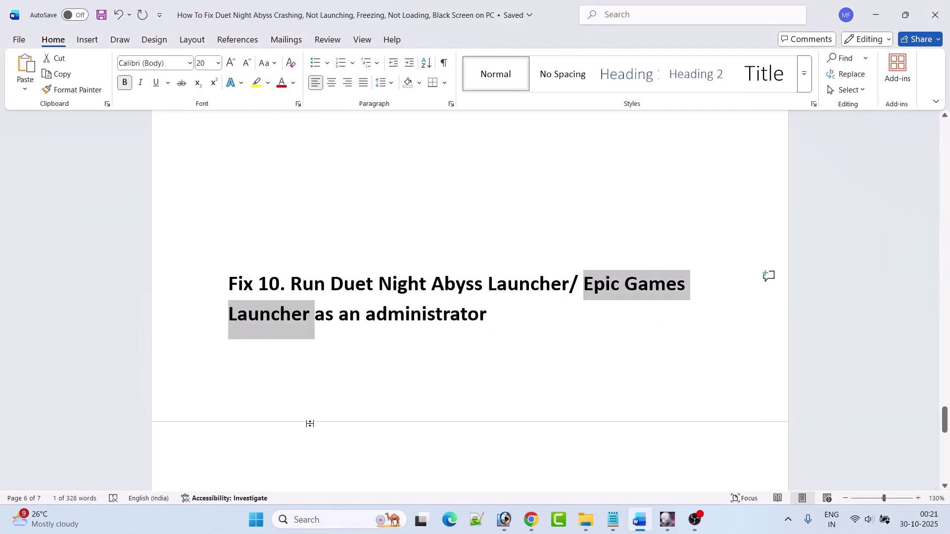
left_click(229, 439)
left_click(322, 520)
type("ep")
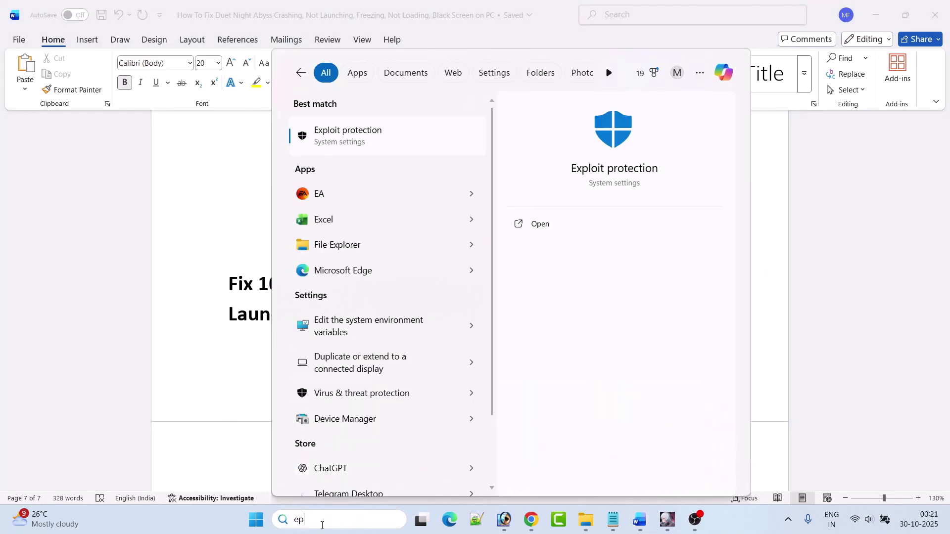
type("ic games")
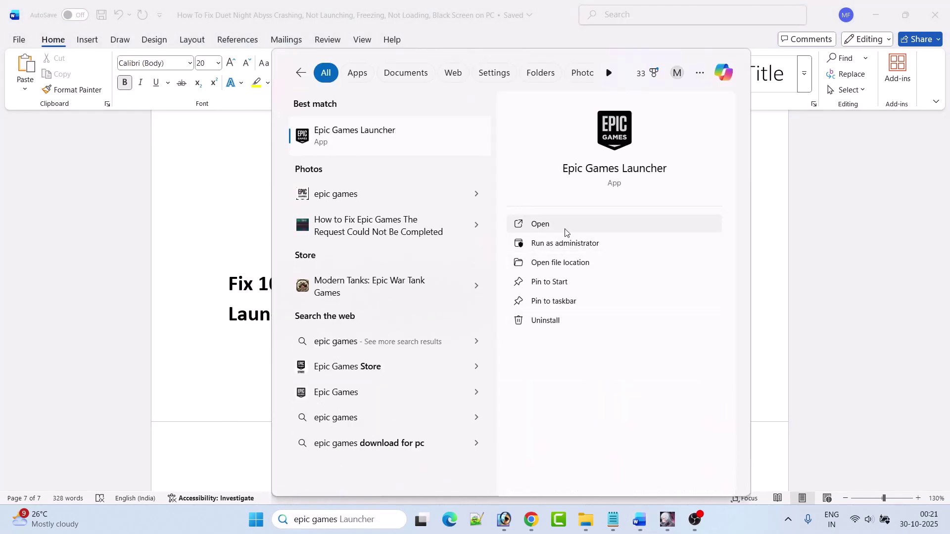